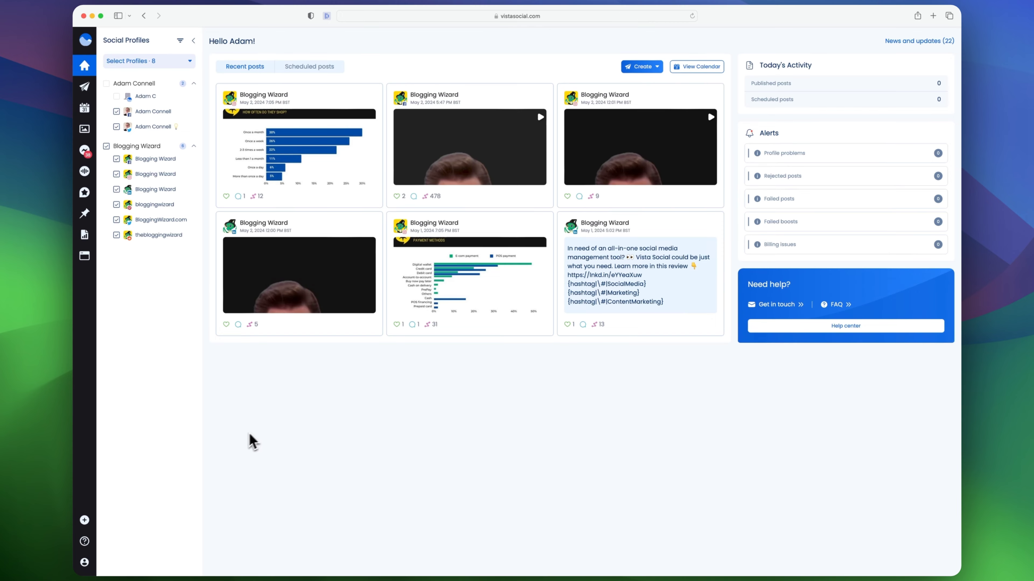
Open the Settings page and return to the dashboard
{"action": "mouse_move", "coordinate": [98, 438]}
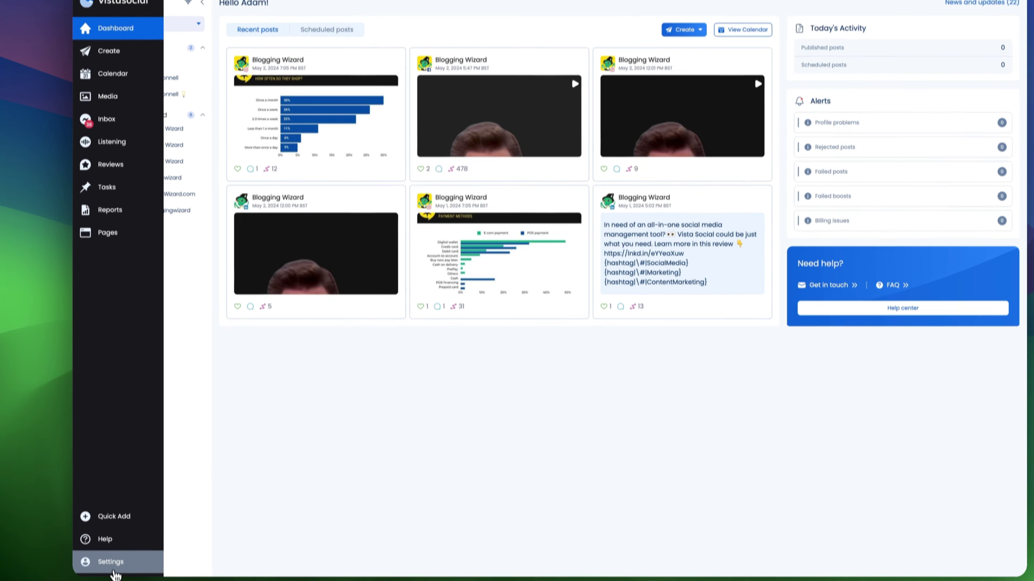
{"action": "left_click", "coordinate": [107, 561]}
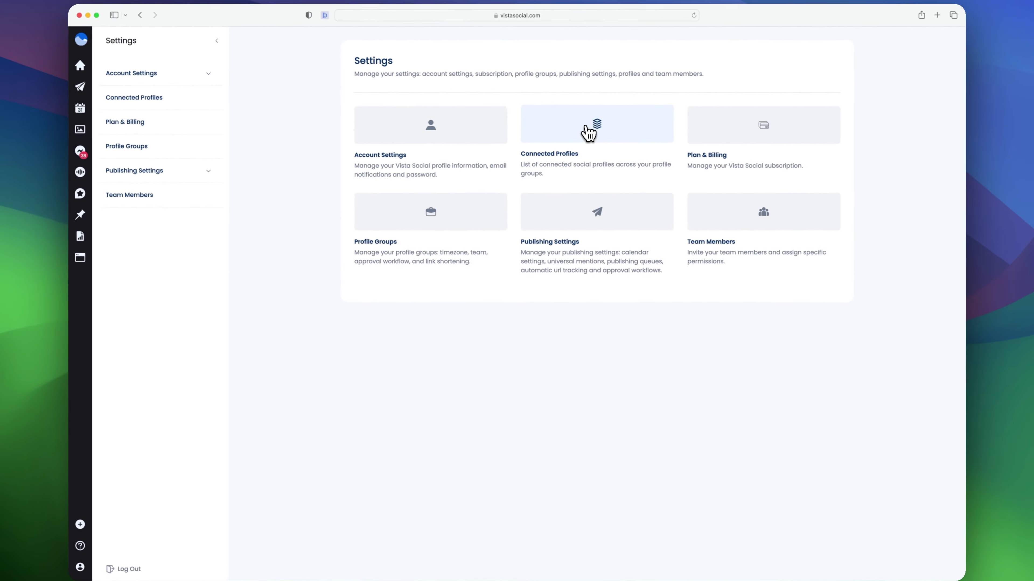
{"action": "mouse_move", "coordinate": [136, 75]}
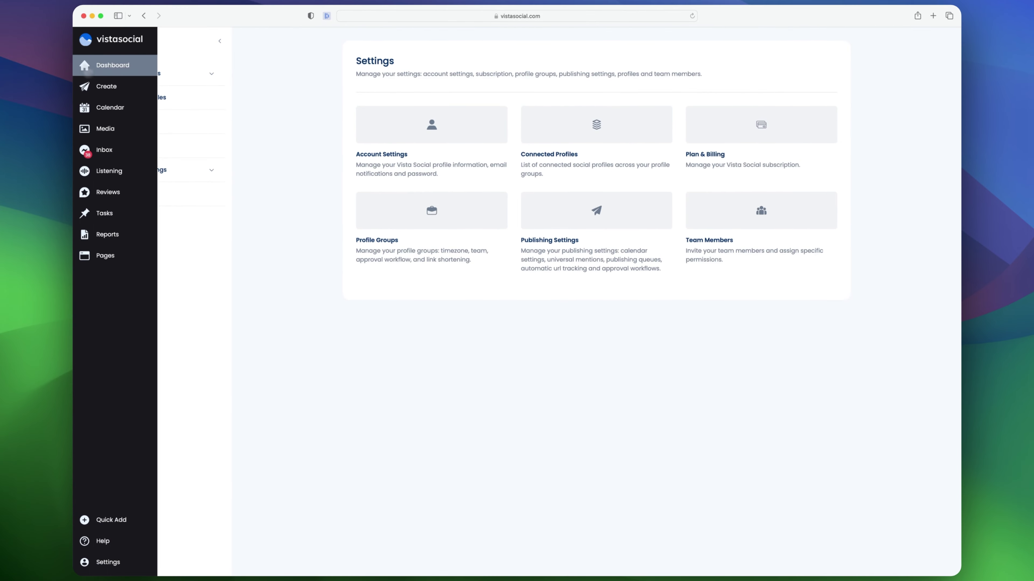
{"action": "left_click", "coordinate": [108, 71]}
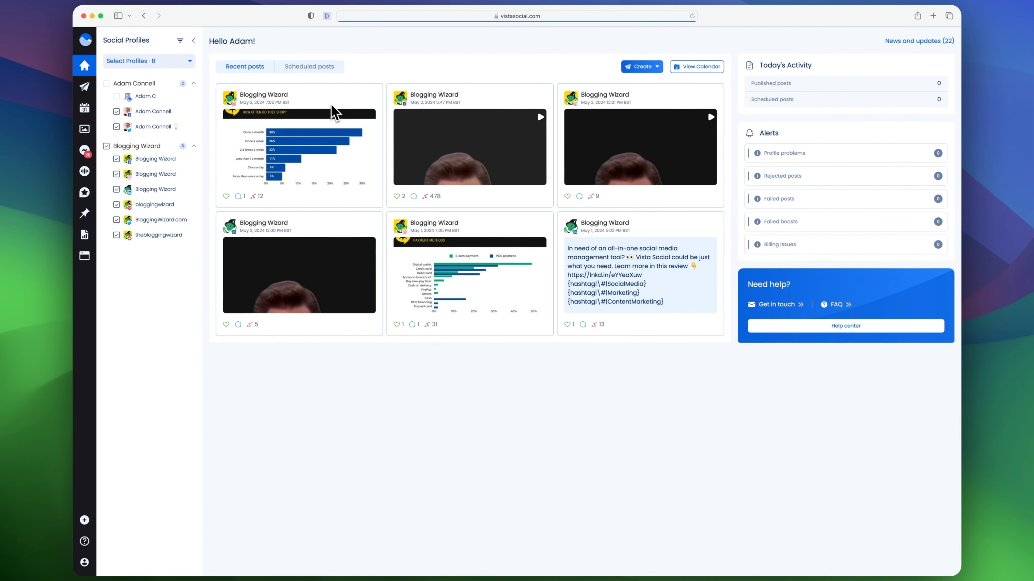
Open the Find content tool from the Create menu
{"action": "left_click", "coordinate": [643, 66]}
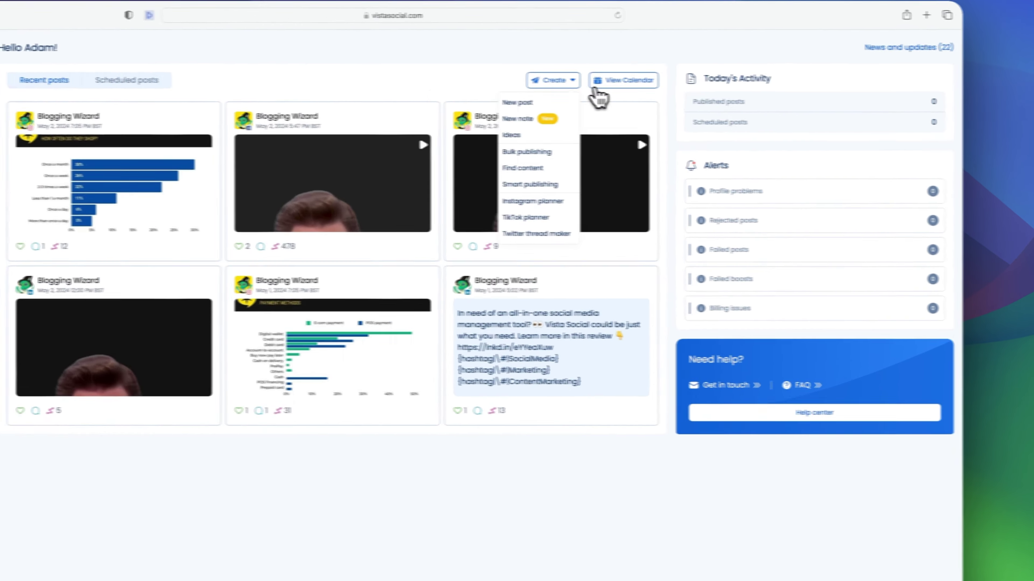
{"action": "left_click", "coordinate": [725, 103]}
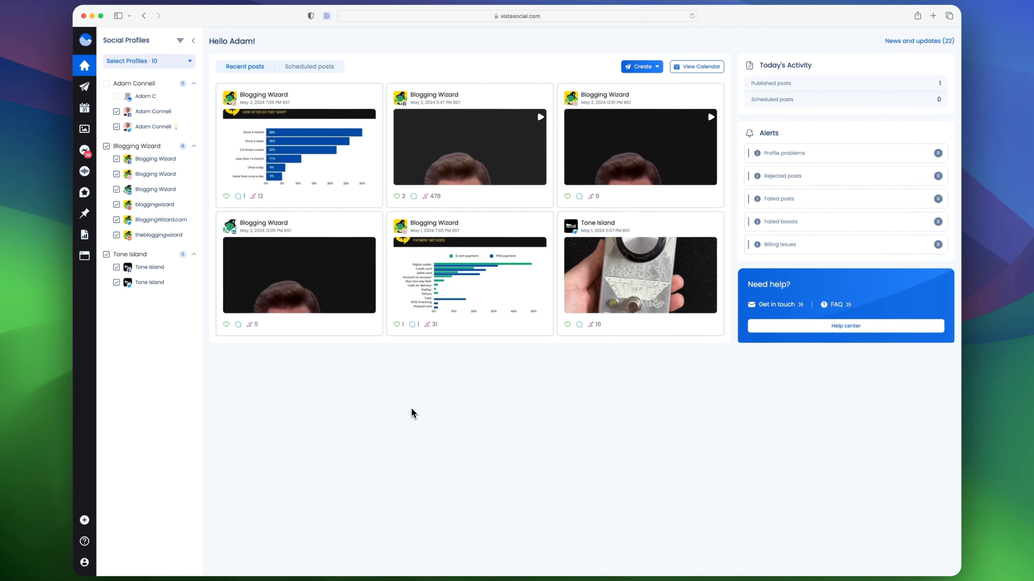
{"action": "mouse_move", "coordinate": [101, 97]}
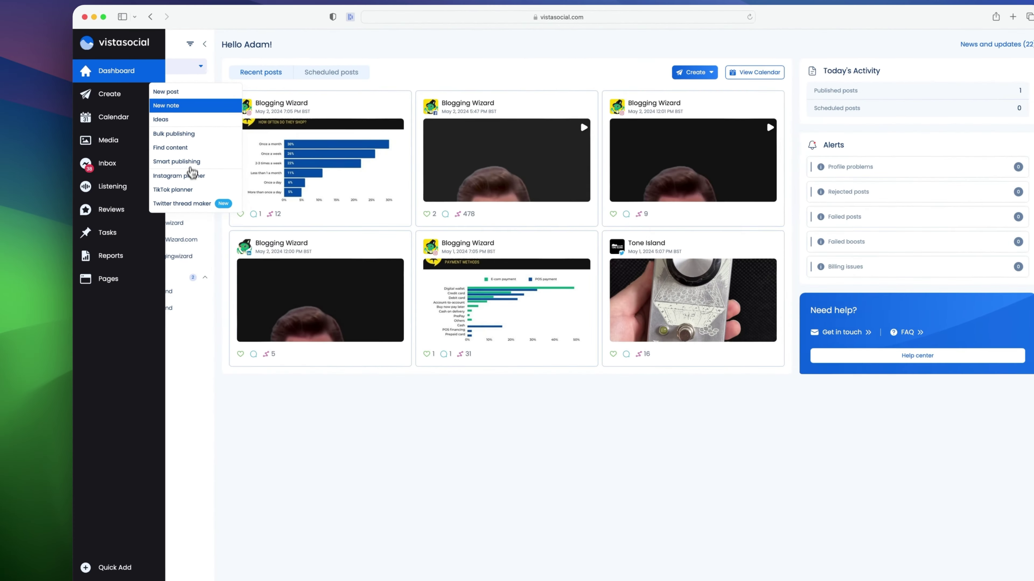
{"action": "left_click", "coordinate": [175, 148]}
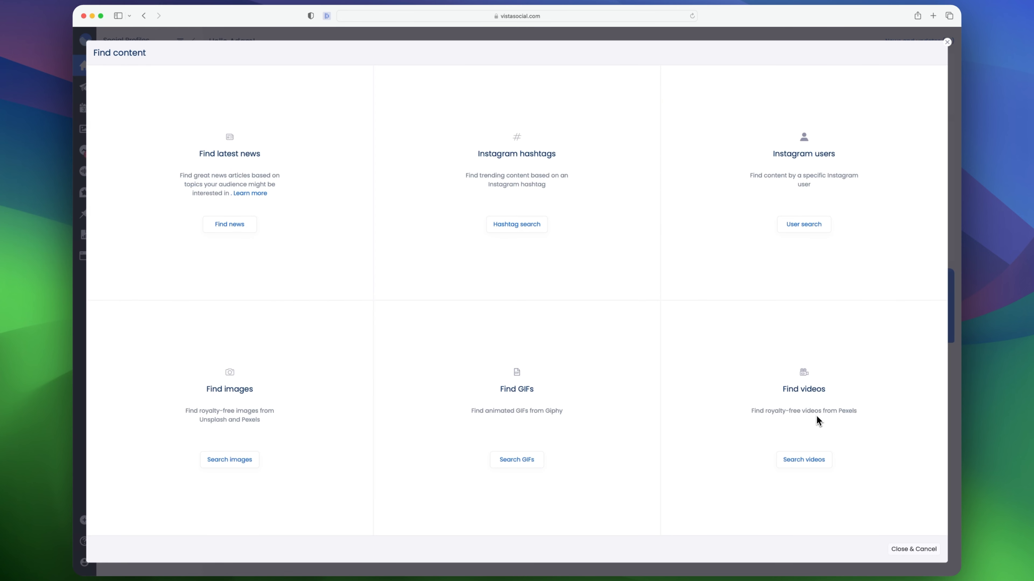
Search the latest news for articles about seo
{"action": "left_click", "coordinate": [227, 227]}
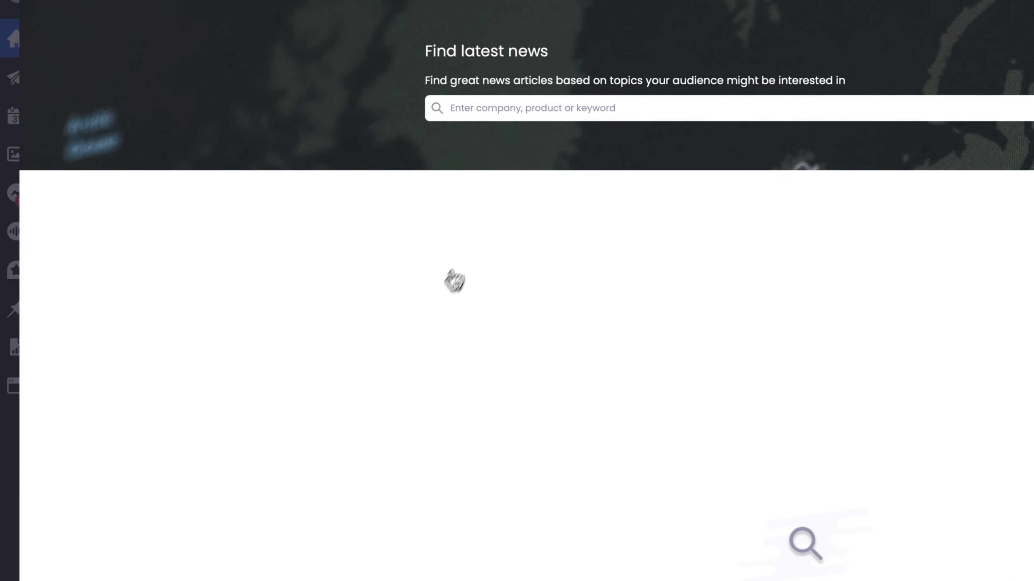
{"action": "left_click", "coordinate": [561, 116]}
{"action": "type", "text": "seo"}
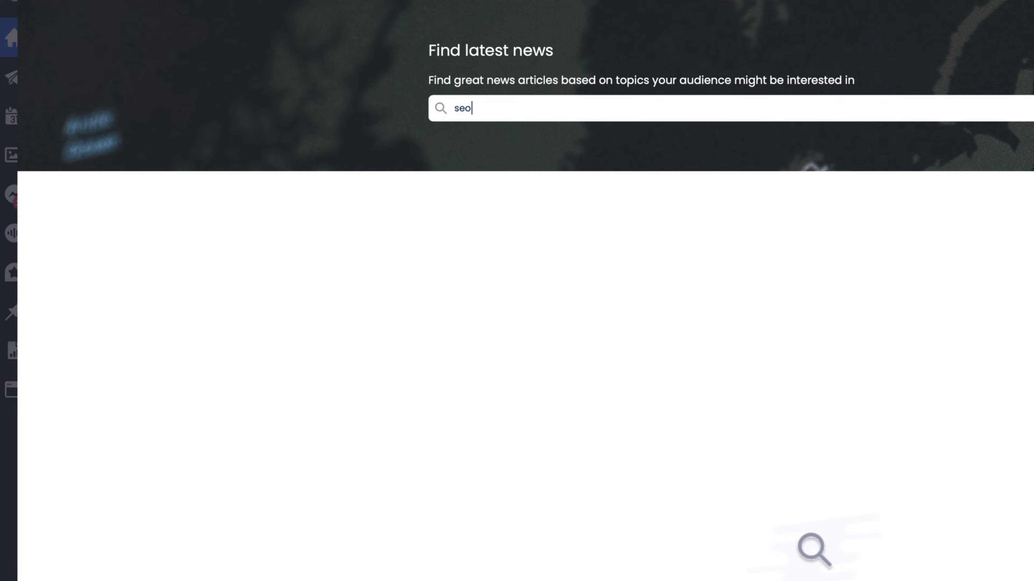
{"action": "key", "text": "Return"}
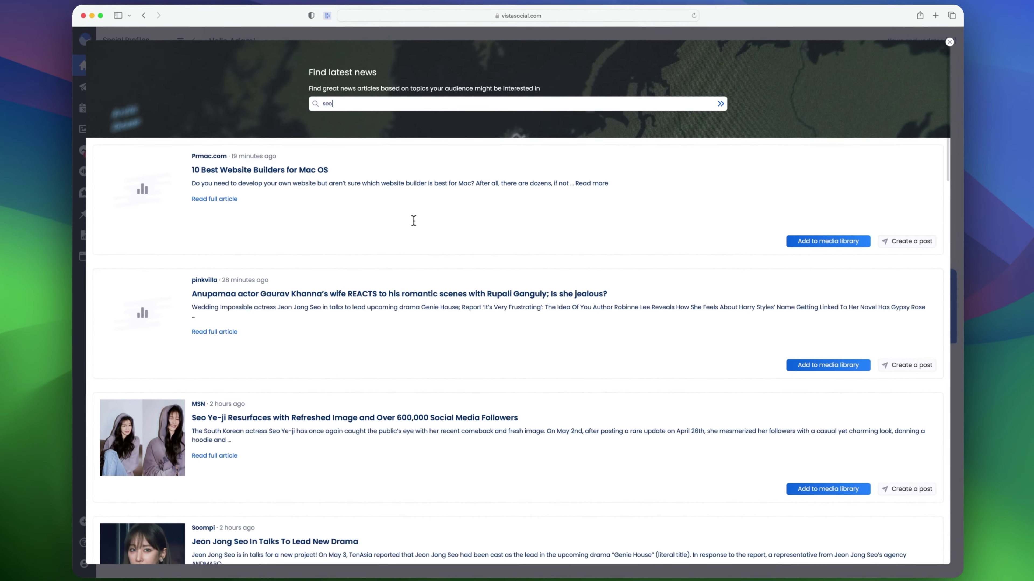
Browse the seo news results and close the news search
{"action": "scroll", "coordinate": [414, 221], "scroll_direction": "down", "scroll_amount": 5}
{"action": "scroll", "coordinate": [468, 239], "scroll_direction": "down", "scroll_amount": 7}
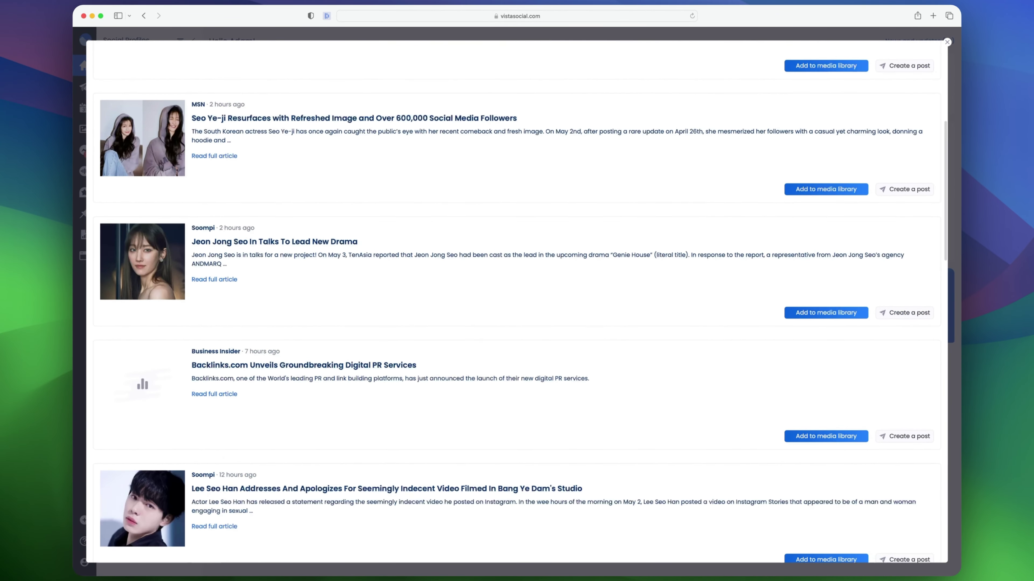
{"action": "scroll", "coordinate": [517, 301], "scroll_direction": "down", "scroll_amount": 7}
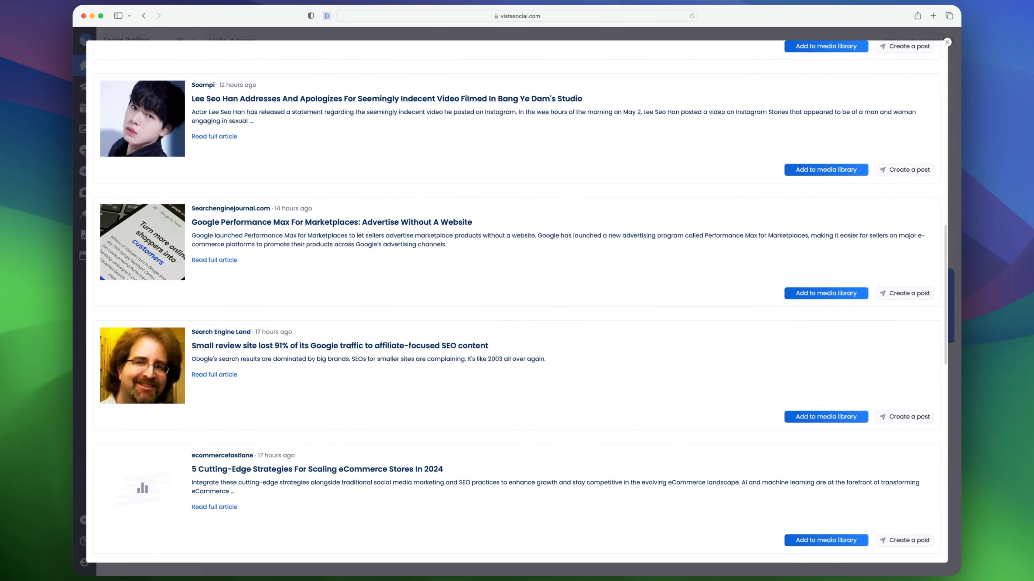
{"action": "scroll", "coordinate": [468, 239], "scroll_direction": "up", "scroll_amount": 2}
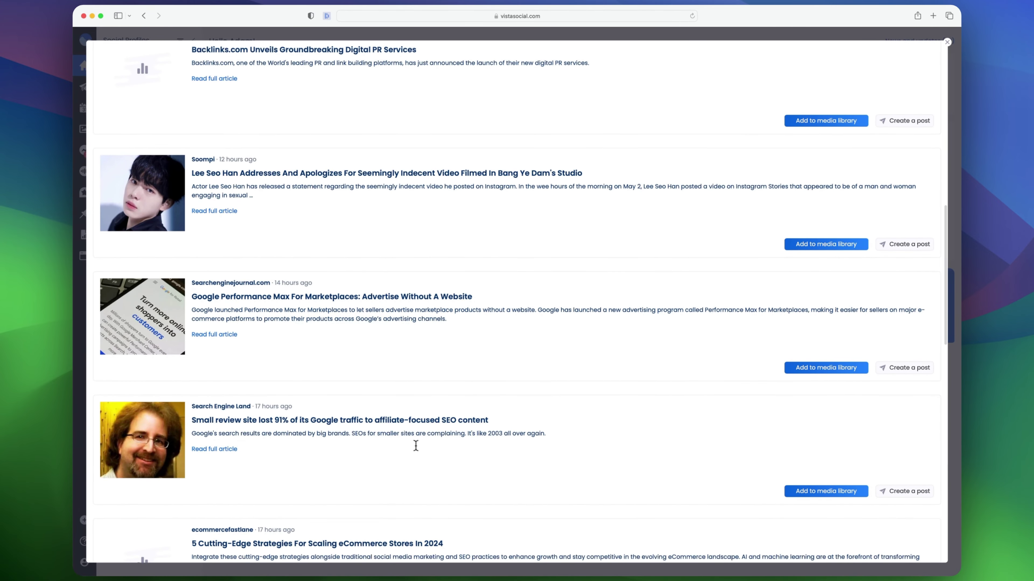
{"action": "scroll", "coordinate": [580, 443], "scroll_direction": "up", "scroll_amount": 12}
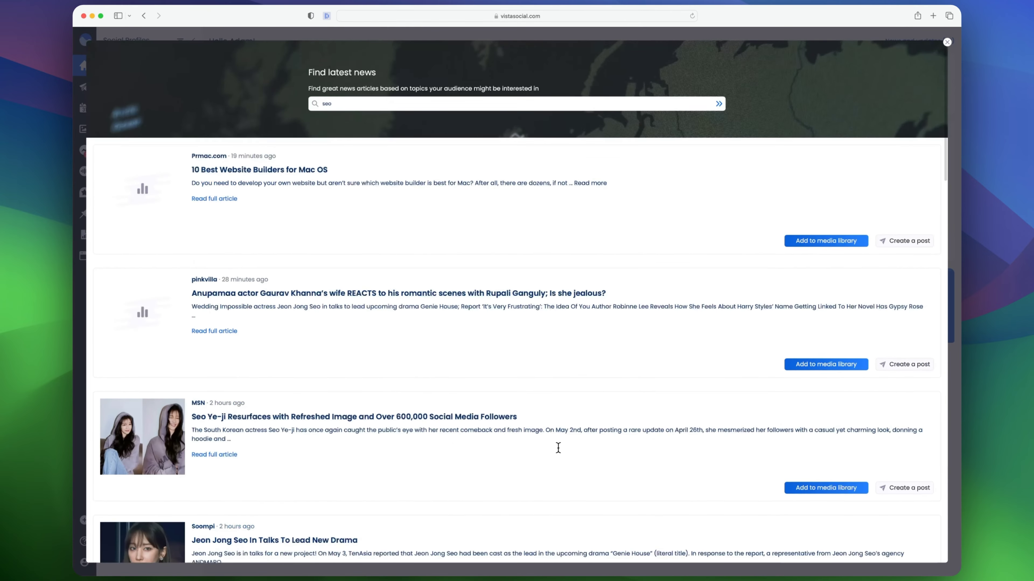
{"action": "scroll", "coordinate": [558, 446], "scroll_direction": "down", "scroll_amount": 12}
{"action": "scroll", "coordinate": [517, 301], "scroll_direction": "down", "scroll_amount": 7}
{"action": "scroll", "coordinate": [517, 301], "scroll_direction": "up", "scroll_amount": 2}
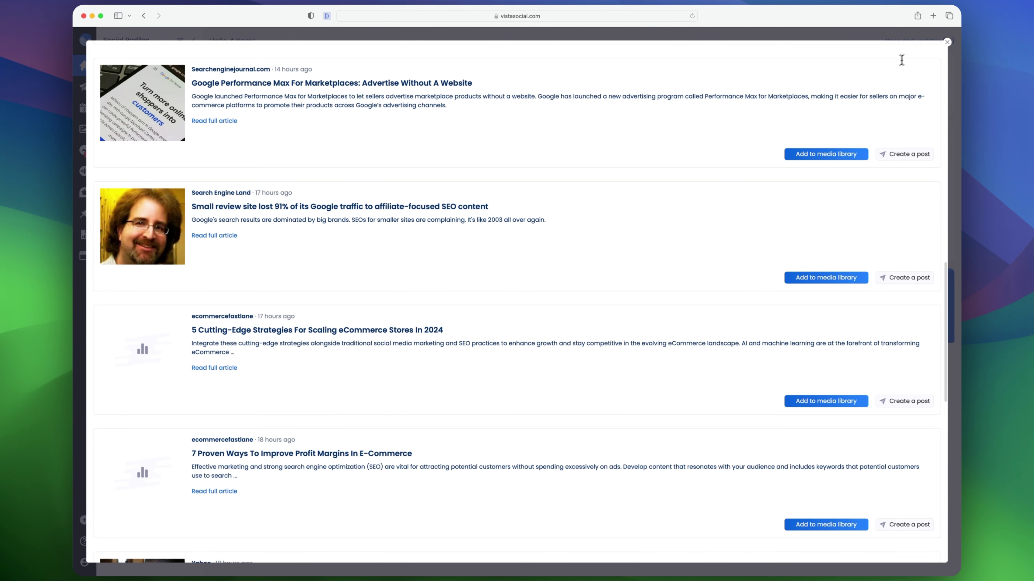
{"action": "left_click", "coordinate": [946, 43]}
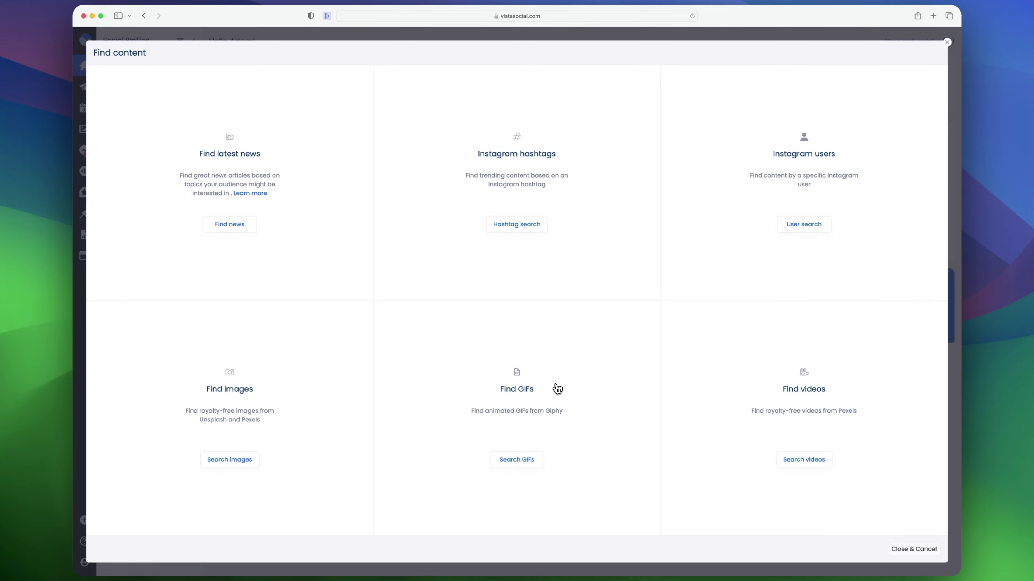
Search royalty-free images for guitar and start a post with the black and brown electric guitar photo
{"action": "left_click", "coordinate": [234, 462]}
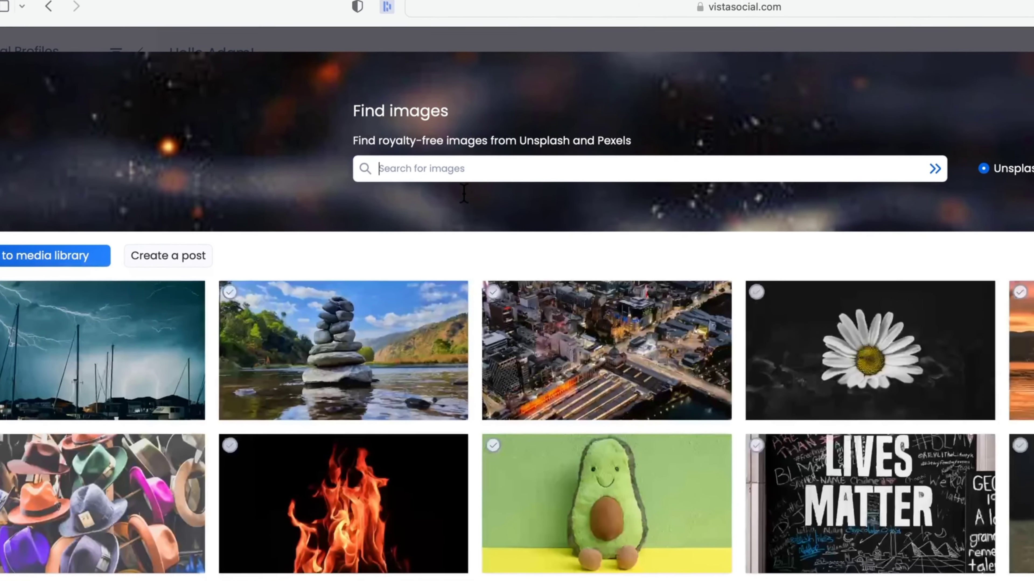
{"action": "type", "text": "guitar"}
{"action": "key", "text": "Return"}
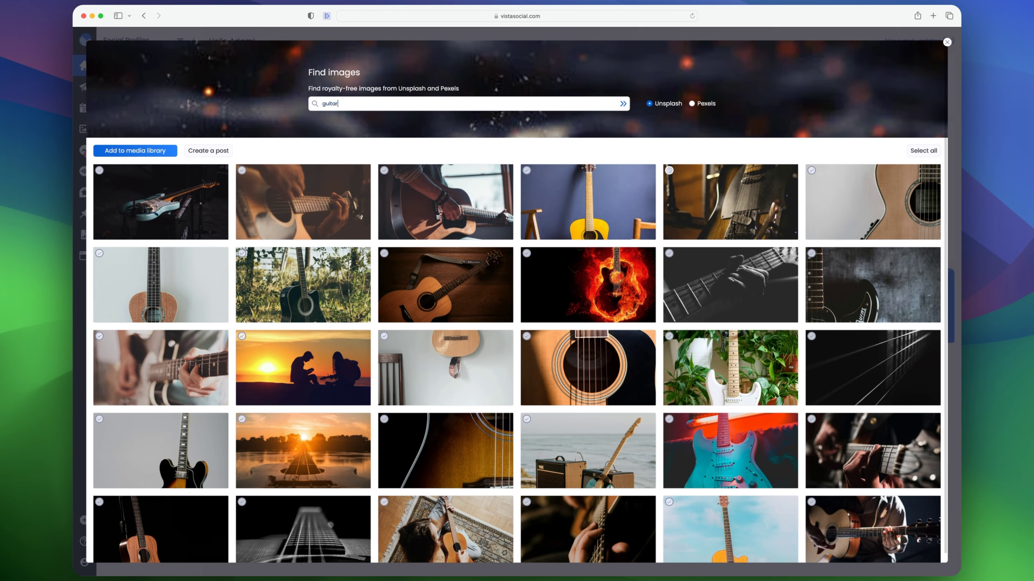
{"action": "left_click", "coordinate": [744, 195]}
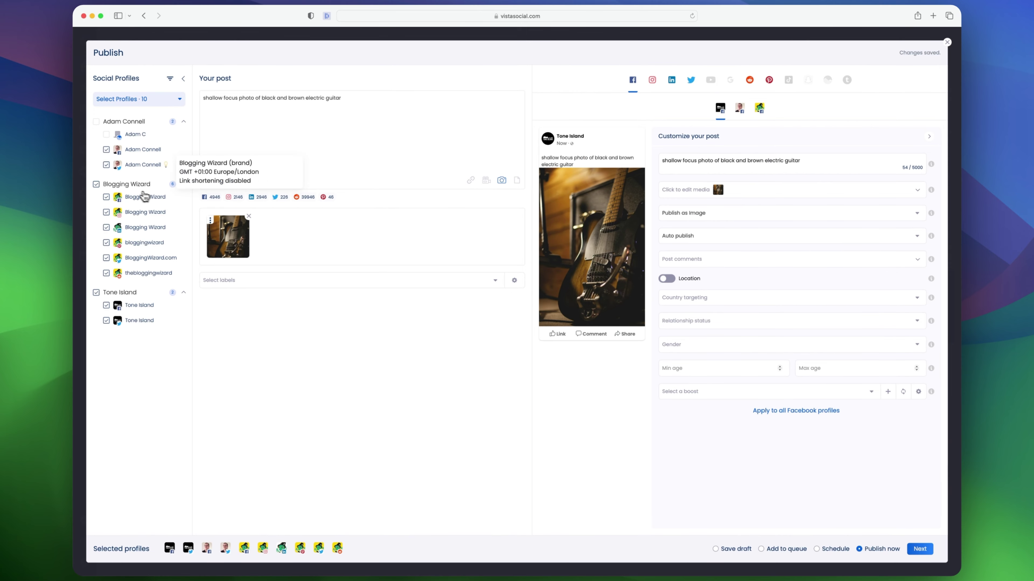
Deselect the Blogging Wizard and Adam Connell profiles so only the Tone Island profiles receive the post
{"action": "left_click", "coordinate": [96, 184]}
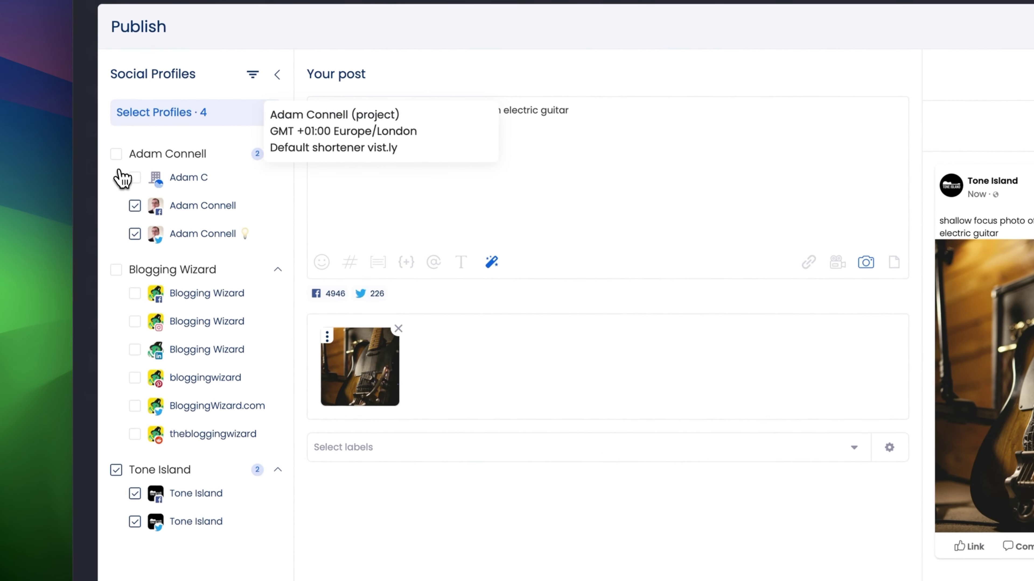
{"action": "left_click", "coordinate": [135, 205]}
{"action": "left_click", "coordinate": [135, 234]}
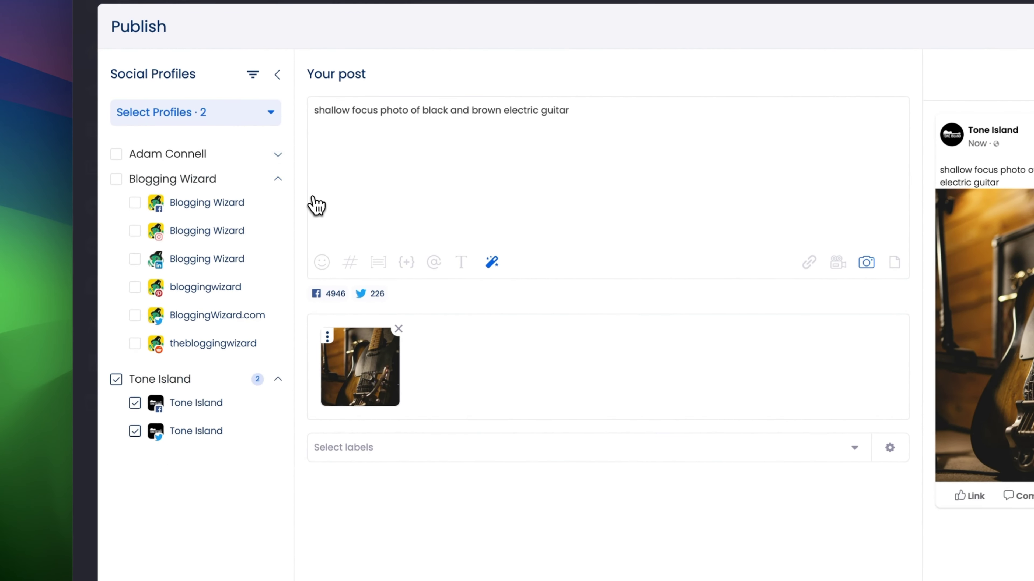
{"action": "left_click", "coordinate": [278, 180]}
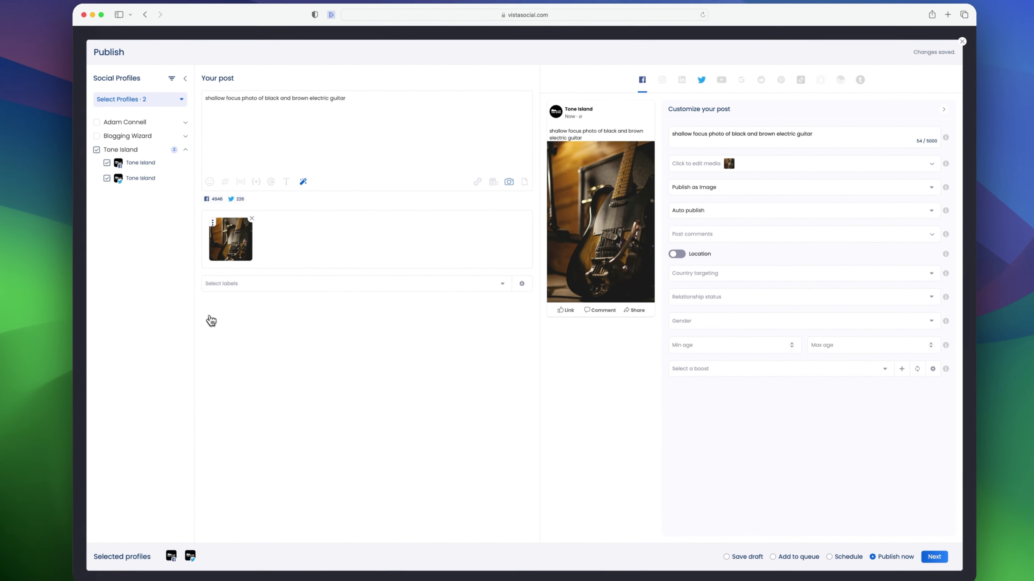
Replace the post text with the pasted question 'If you got stranded on a desert island, which guitar would you want by your side?...'
{"action": "left_click_drag", "start_coordinate": [378, 100], "coordinate": [204, 98]}
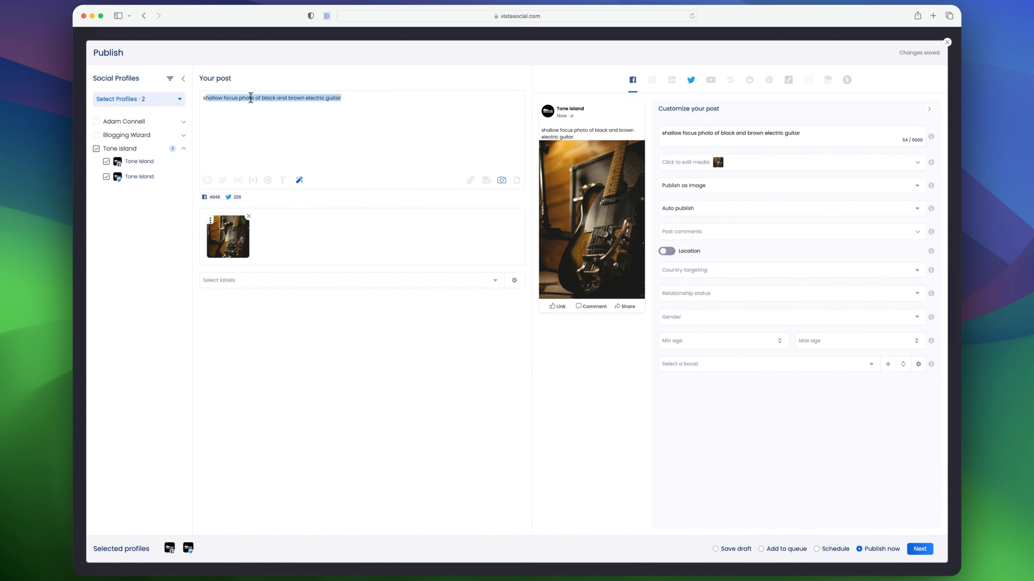
{"action": "left_click", "coordinate": [204, 99]}
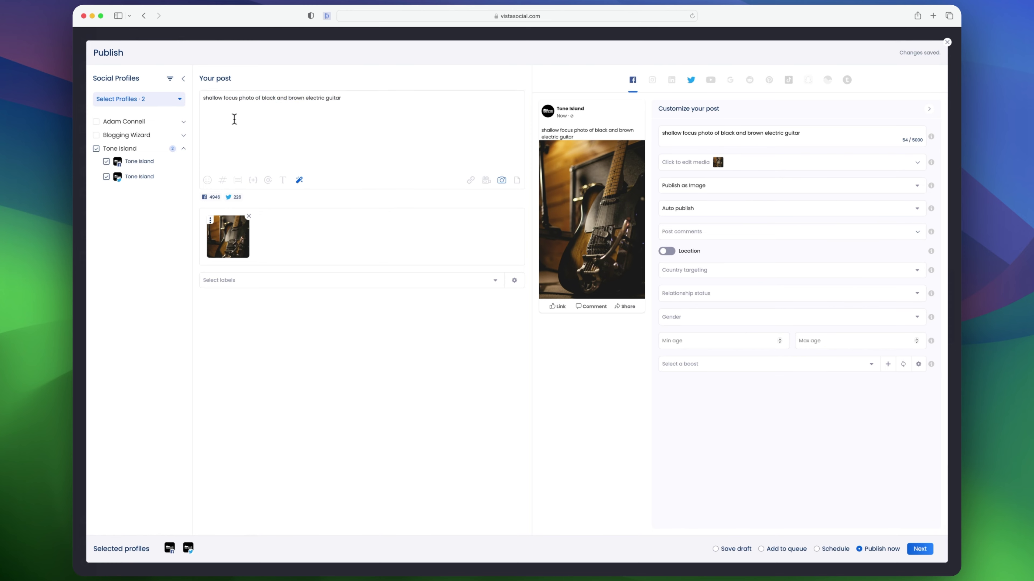
{"action": "left_click", "coordinate": [1007, 441]}
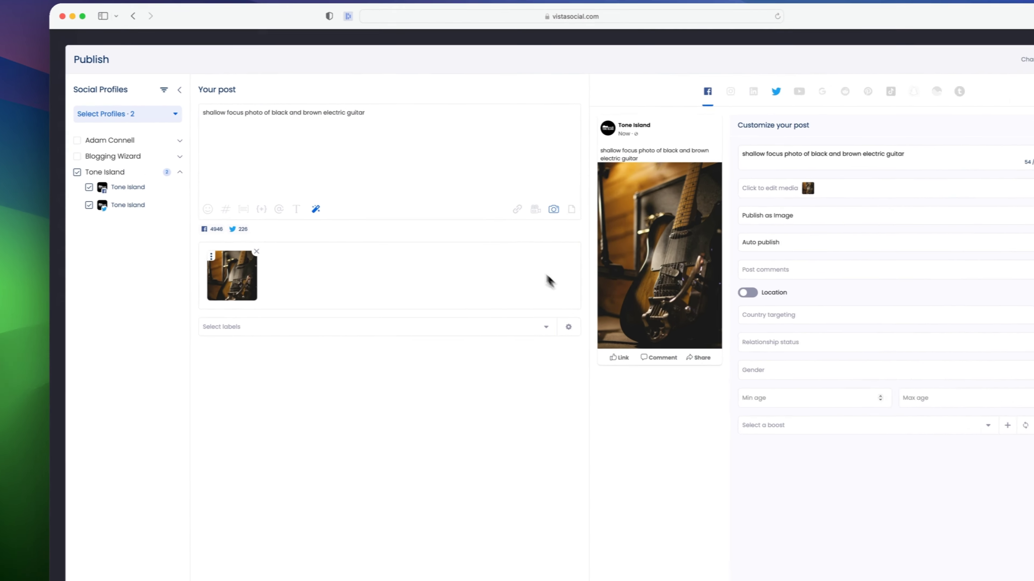
{"action": "left_click", "coordinate": [390, 124]}
{"action": "left_click_drag", "start_coordinate": [345, 102], "coordinate": [204, 98]}
{"action": "type", "text": "If you got stranded on a desert island, which guitar would you want by your side? Let me guess - Tele, Strat, Les Paul, or maybe something different?"}
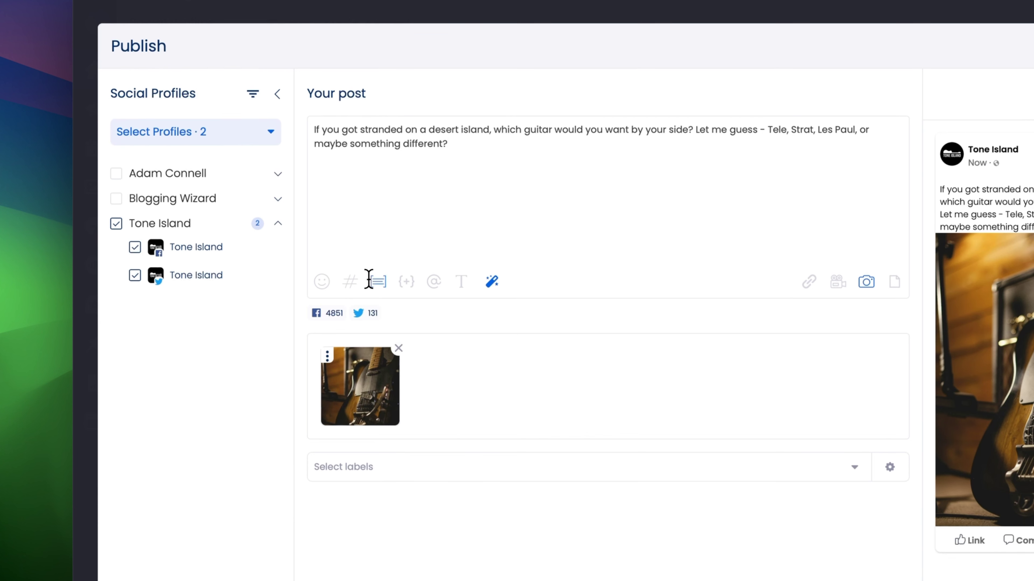
Inspect the custom fields, mention and text styling options of the post editor
{"action": "left_click", "coordinate": [406, 282]}
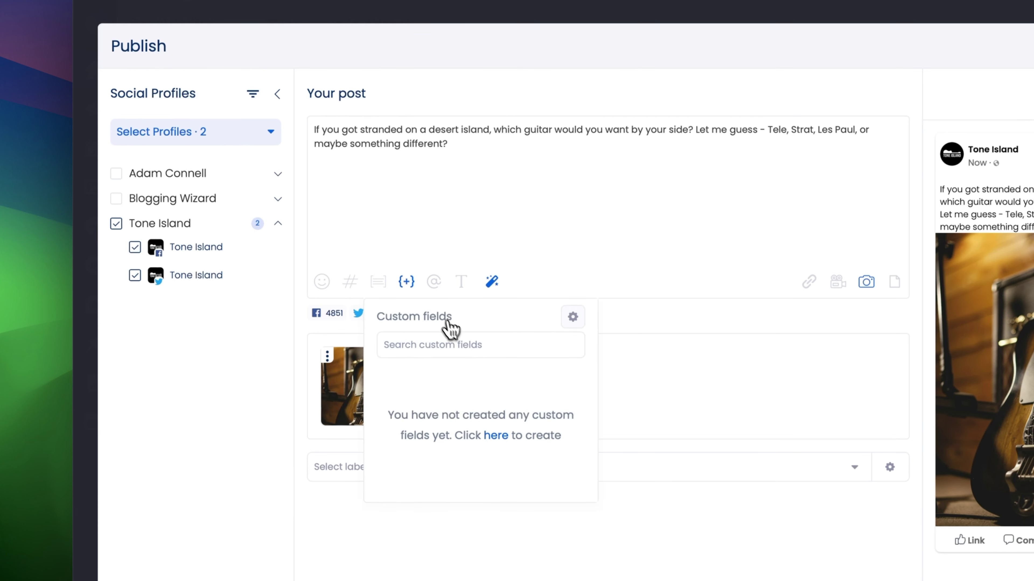
{"action": "left_click", "coordinate": [434, 281]}
{"action": "left_click", "coordinate": [461, 283]}
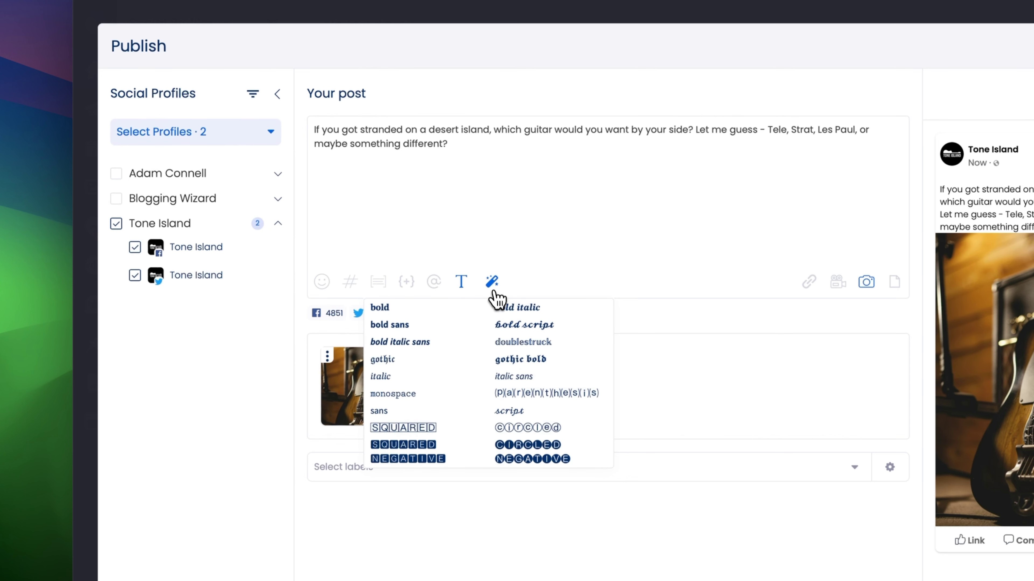
{"action": "left_click", "coordinate": [528, 180]}
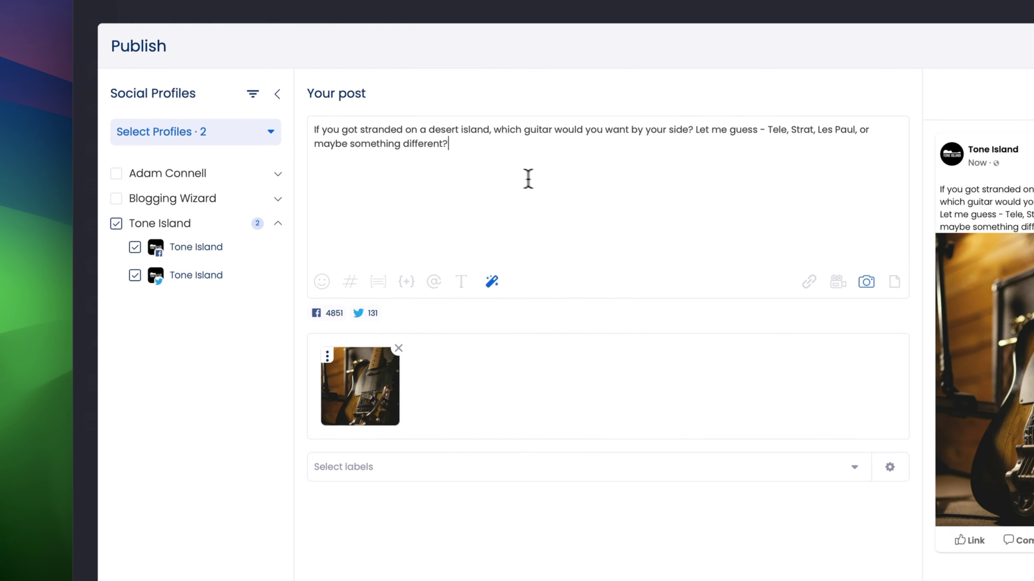
Inspect the saved hashtags, hashtag suggestions and saved captions options of the post editor
{"action": "left_click", "coordinate": [349, 281]}
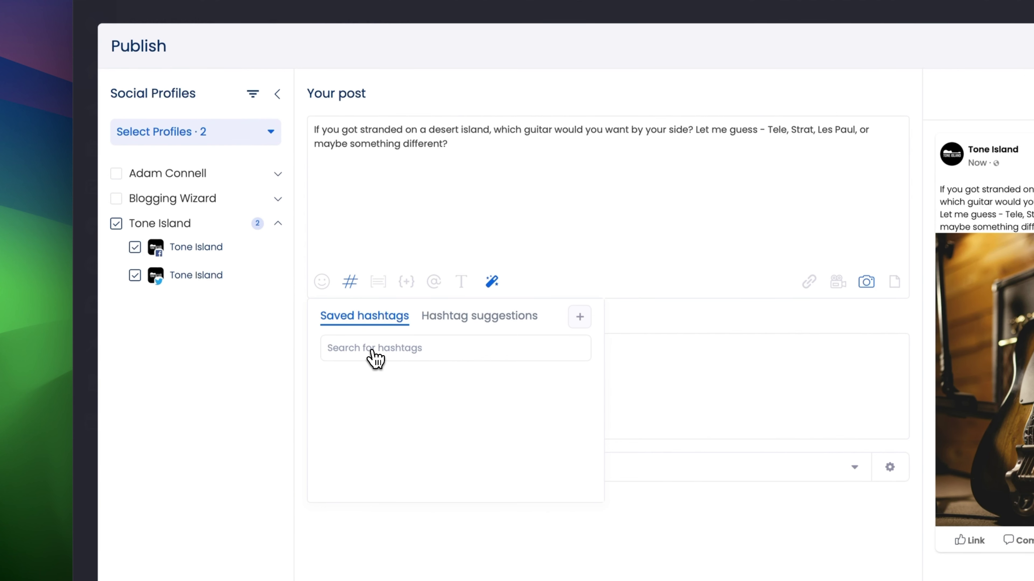
{"action": "left_click", "coordinate": [479, 320]}
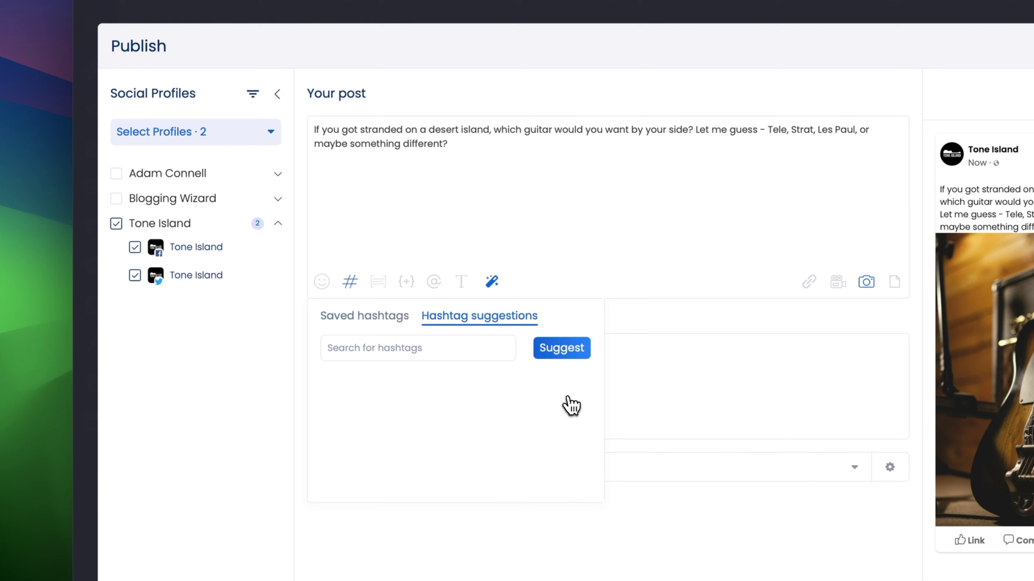
{"action": "left_click", "coordinate": [394, 297]}
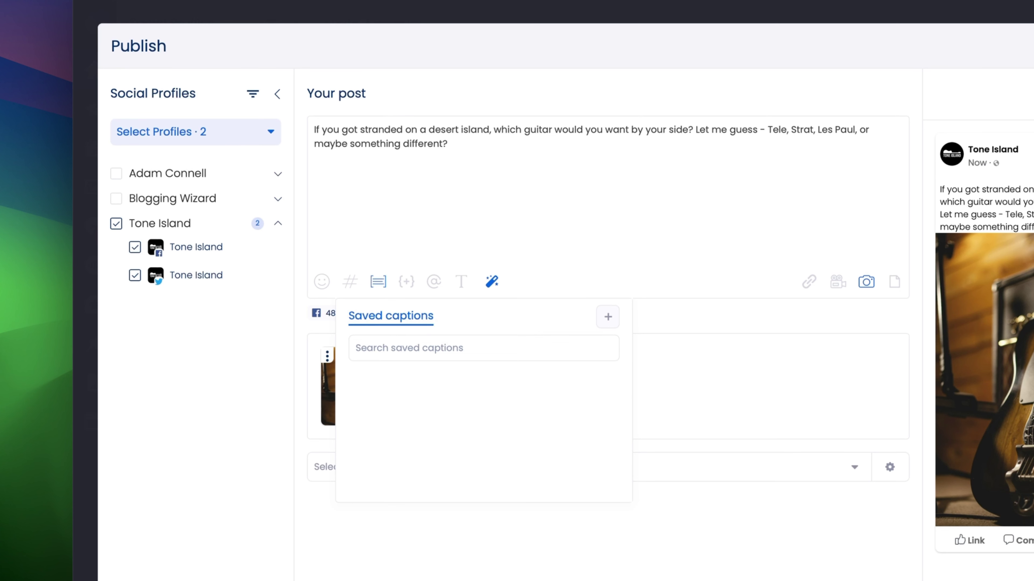
{"action": "left_click", "coordinate": [594, 200]}
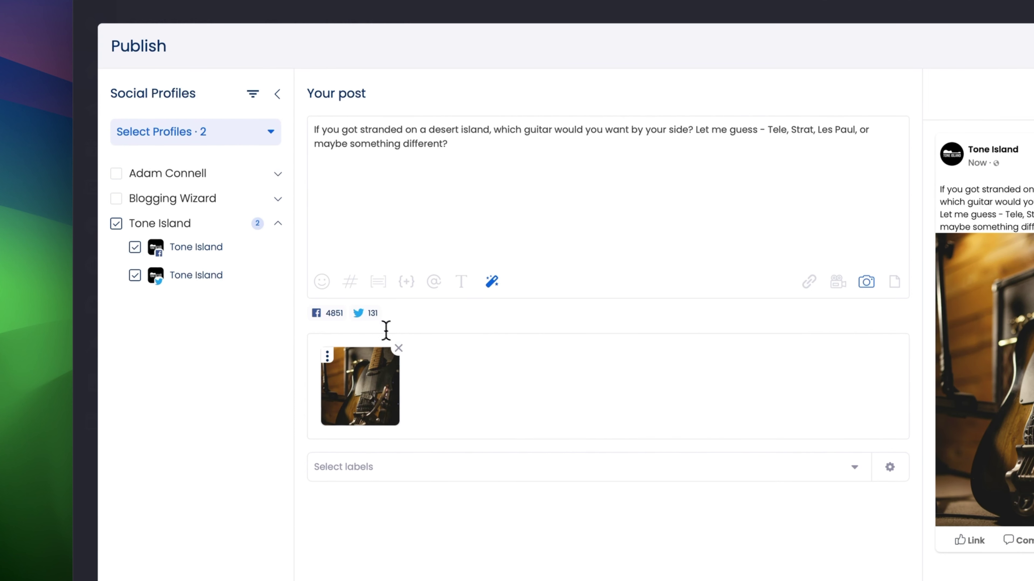
Add the Blogging Wizard profile group to the post and remove it again
{"action": "left_click", "coordinate": [116, 198]}
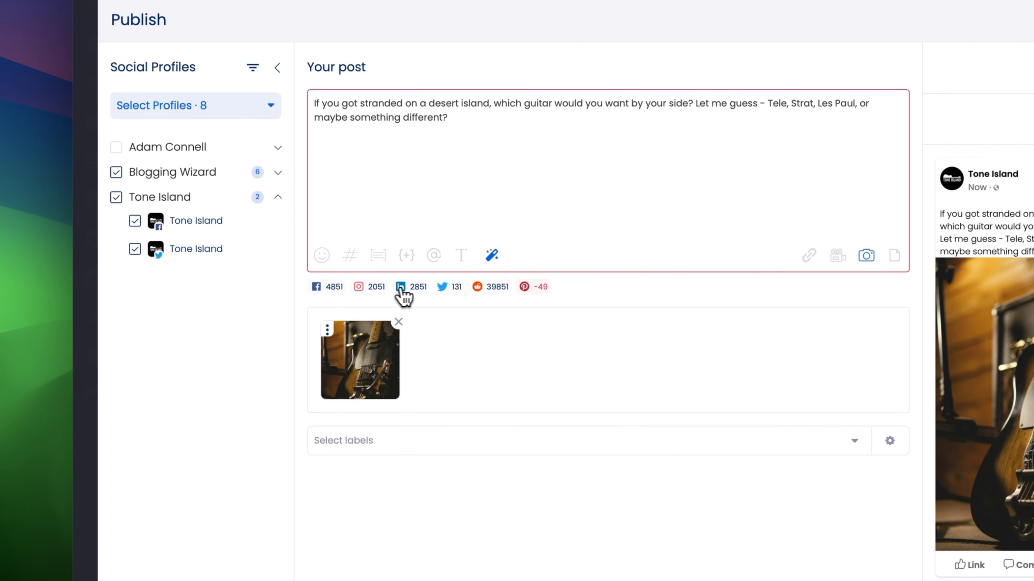
{"action": "left_click", "coordinate": [121, 179]}
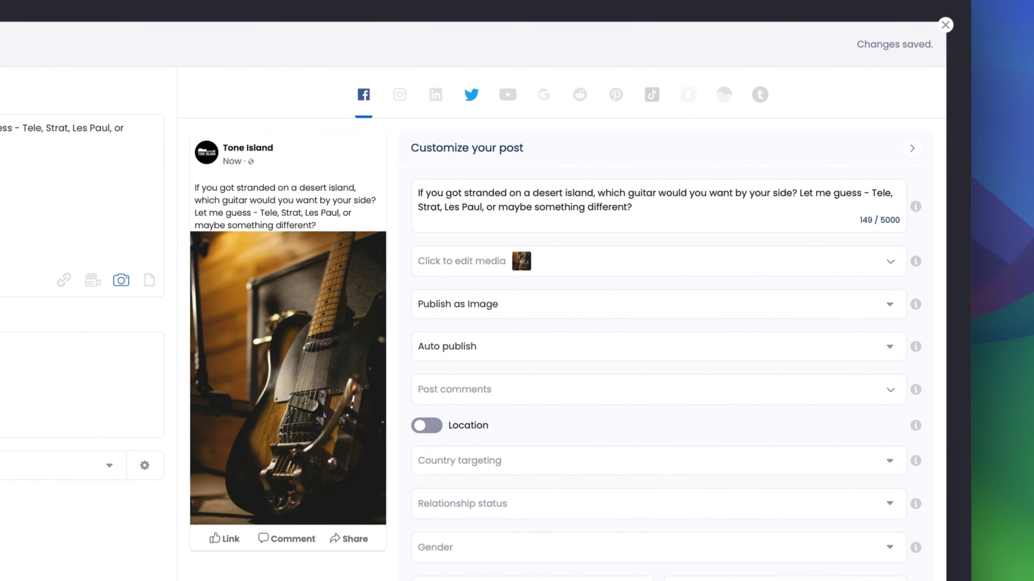
Compare the post's Twitter and Facebook previews and expand the Facebook post comments section
{"action": "left_click", "coordinate": [538, 144]}
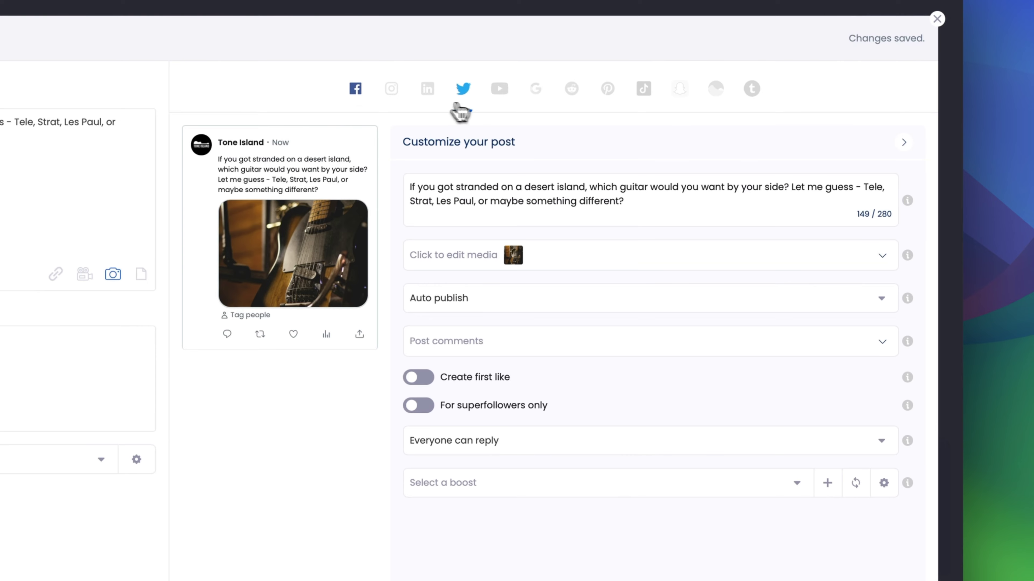
{"action": "left_click", "coordinate": [355, 89]}
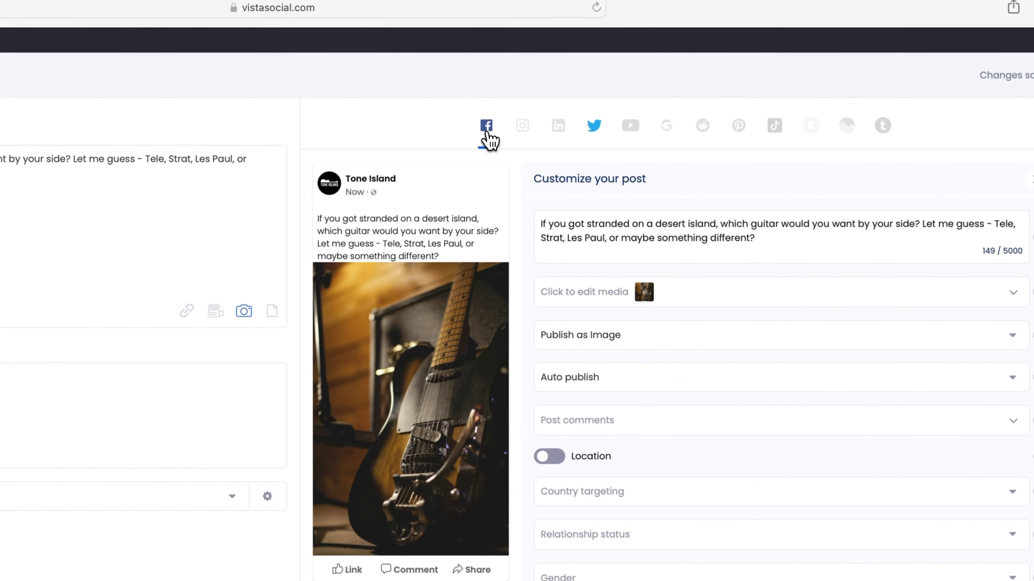
{"action": "left_click", "coordinate": [602, 427]}
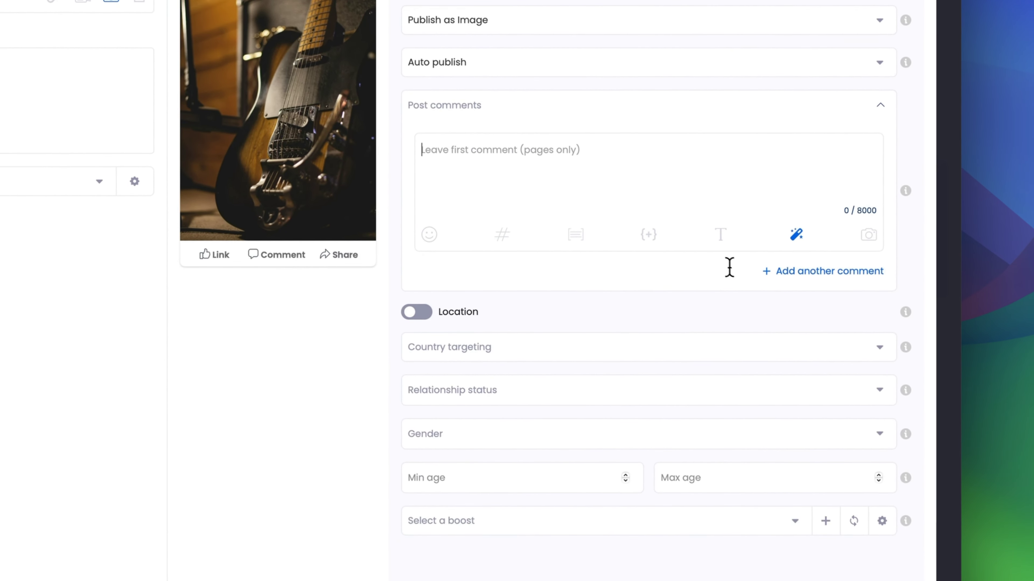
{"action": "left_click", "coordinate": [636, 150]}
{"action": "left_click", "coordinate": [473, 382]}
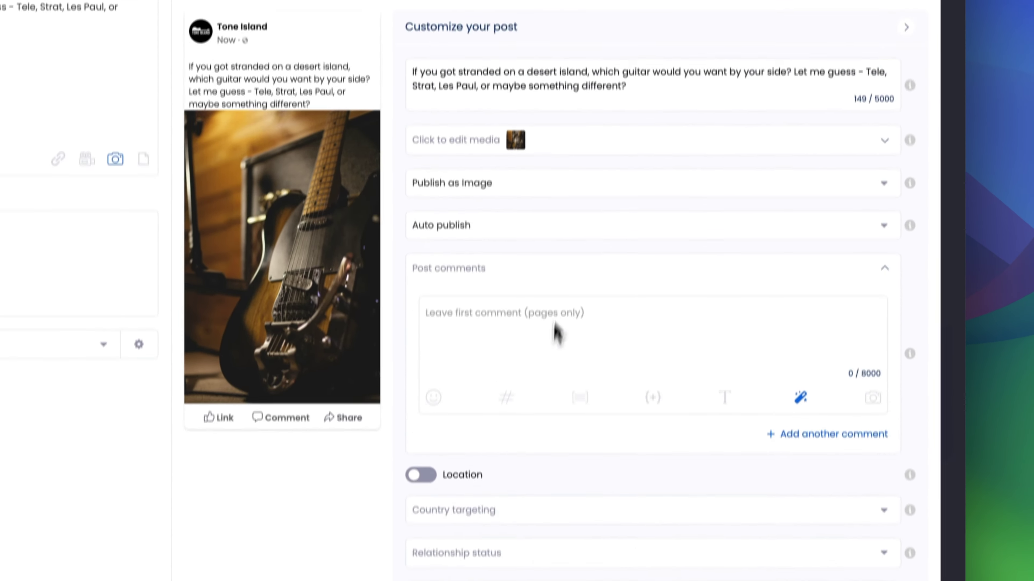
Try Funny tone and Expand format rewrites of the post text in the AI Assistant, closing it without sending
{"action": "left_click", "coordinate": [765, 236]}
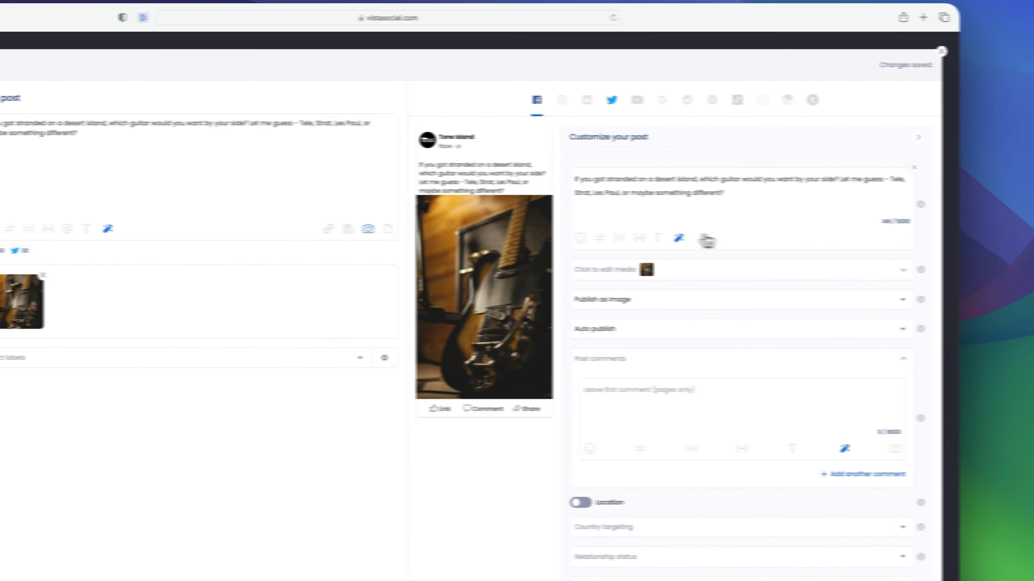
{"action": "left_click_drag", "start_coordinate": [297, 112], "coordinate": [207, 99]}
{"action": "left_click", "coordinate": [322, 167]}
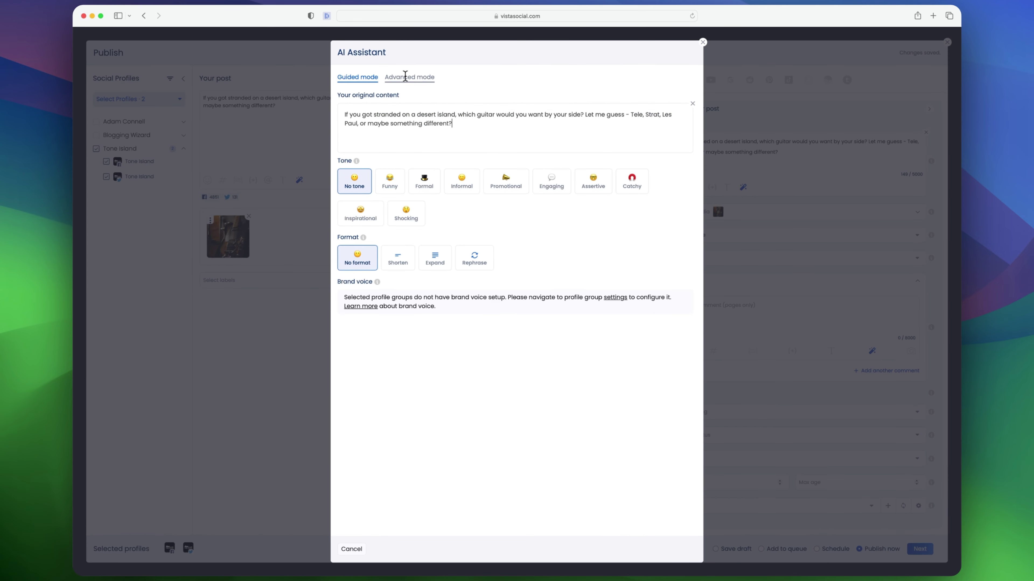
{"action": "left_click_drag", "start_coordinate": [471, 122], "coordinate": [360, 112]}
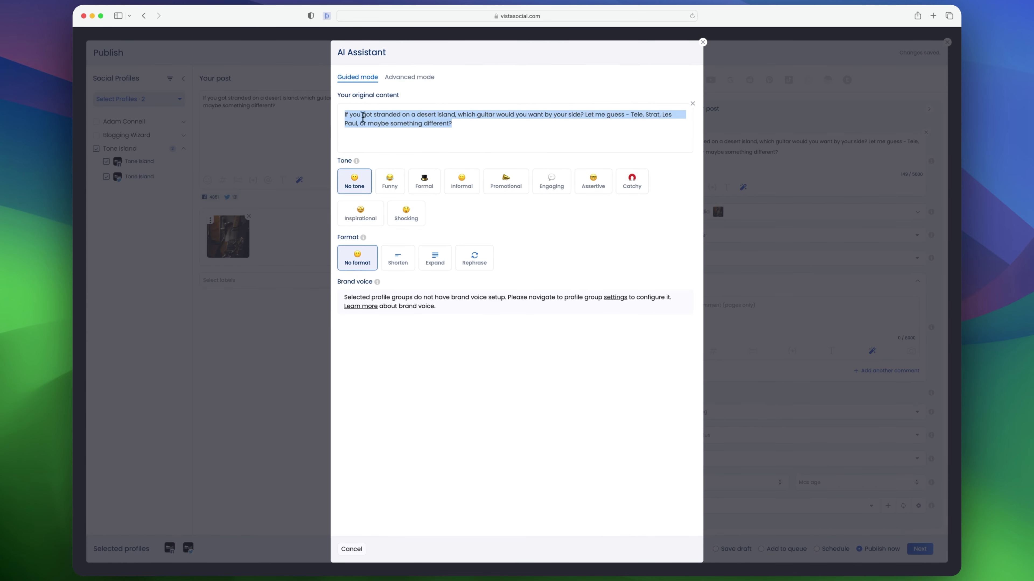
{"action": "left_click", "coordinate": [470, 132]}
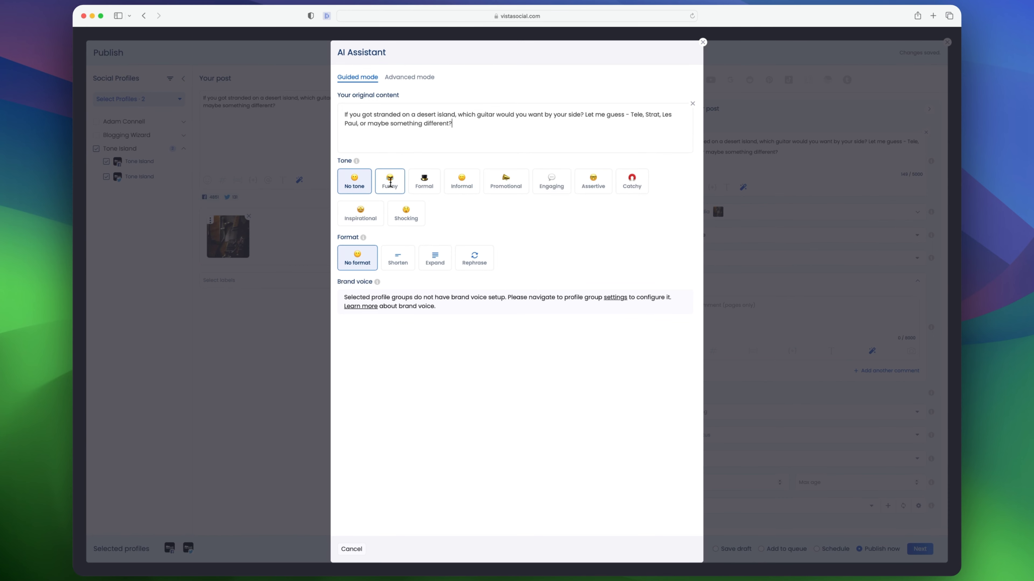
{"action": "left_click", "coordinate": [397, 188]}
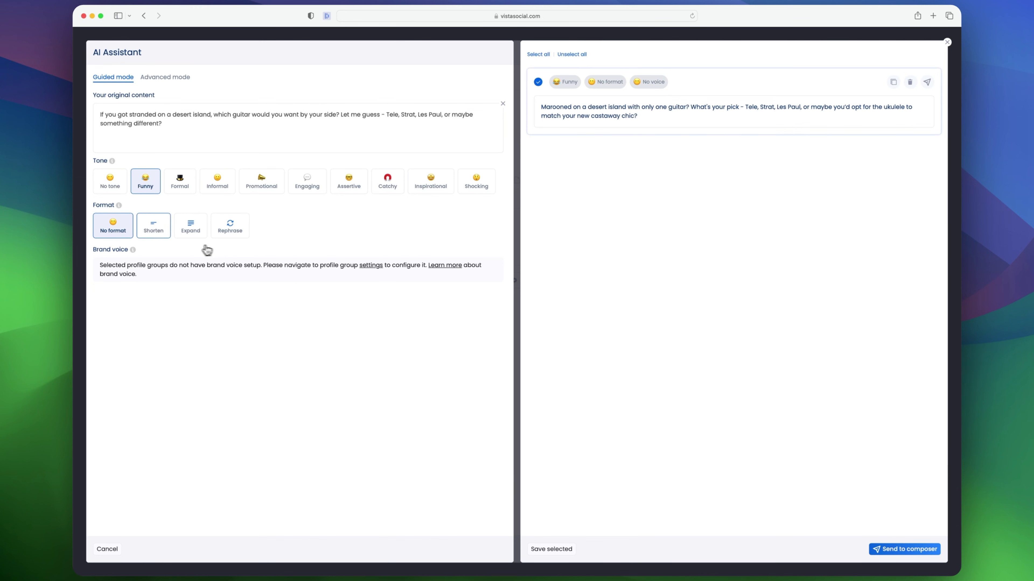
{"action": "left_click", "coordinate": [190, 229]}
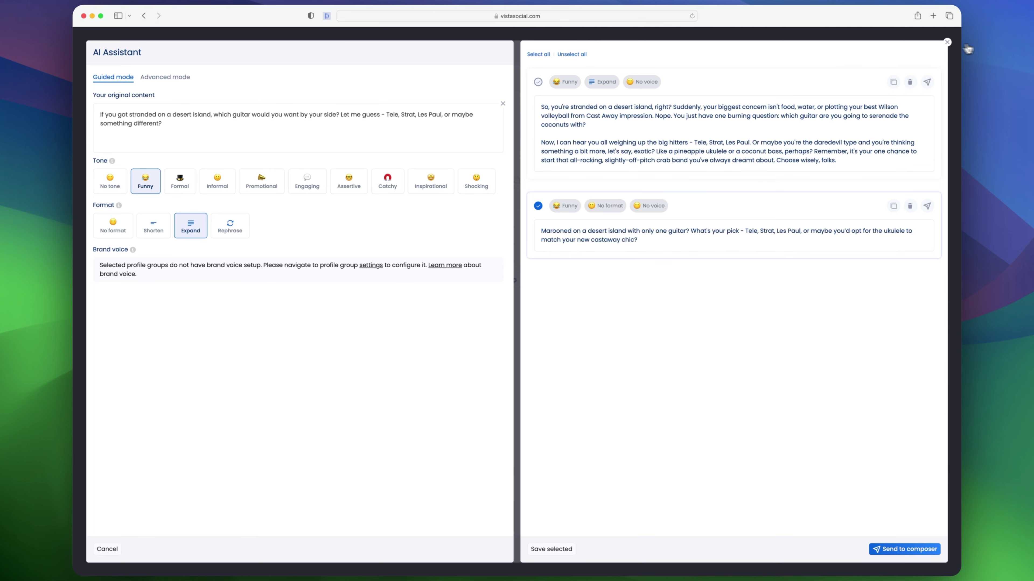
{"action": "left_click", "coordinate": [947, 42]}
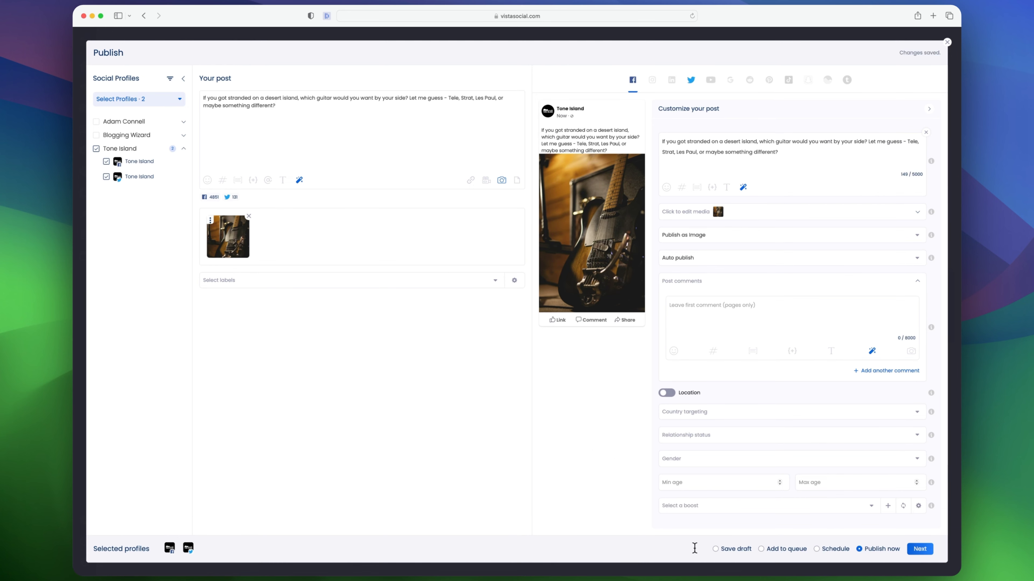
Set the post's publishing option to Schedule and continue to the scheduling step
{"action": "left_click", "coordinate": [716, 549]}
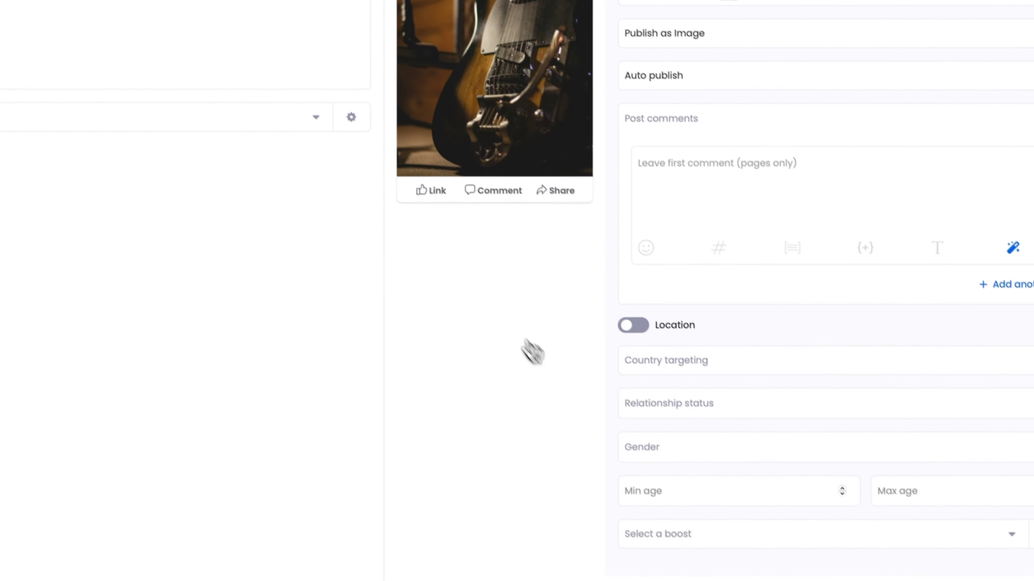
{"action": "left_click", "coordinate": [624, 527]}
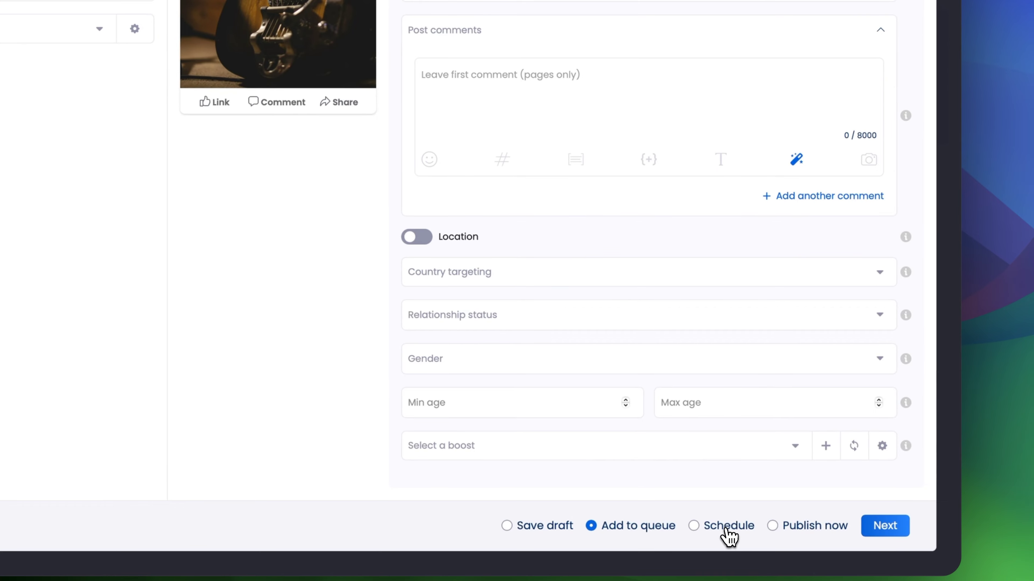
{"action": "left_click", "coordinate": [727, 530]}
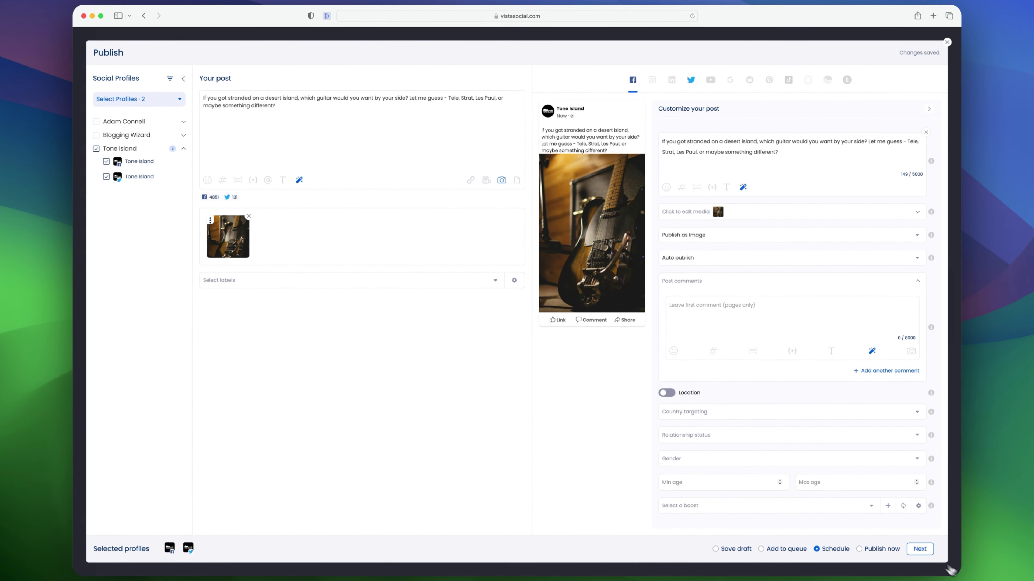
{"action": "left_click", "coordinate": [919, 548]}
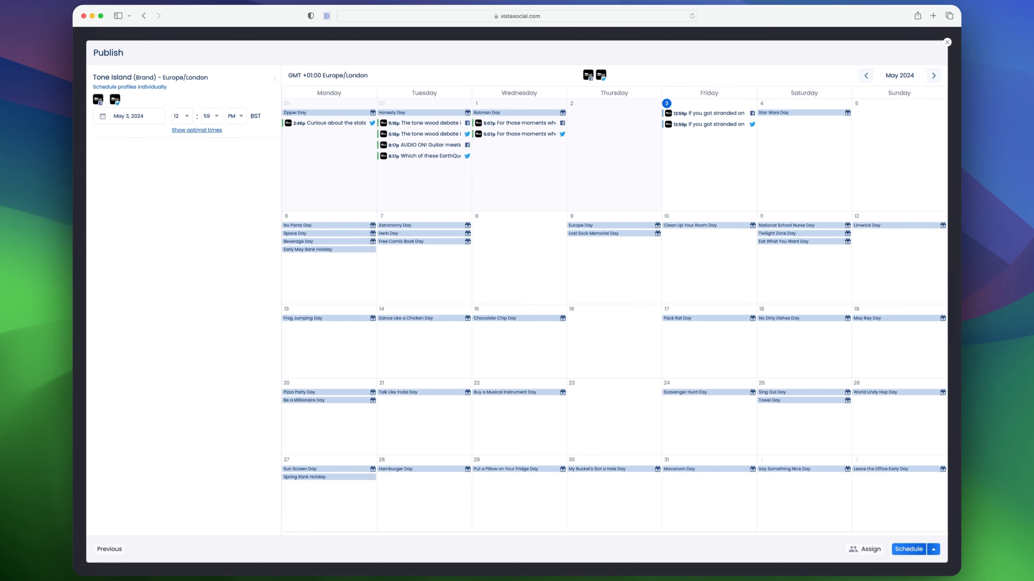
Schedule the post for May 3, 2024 at the suggested optimal time of 08:17 PM
{"action": "left_click", "coordinate": [197, 130]}
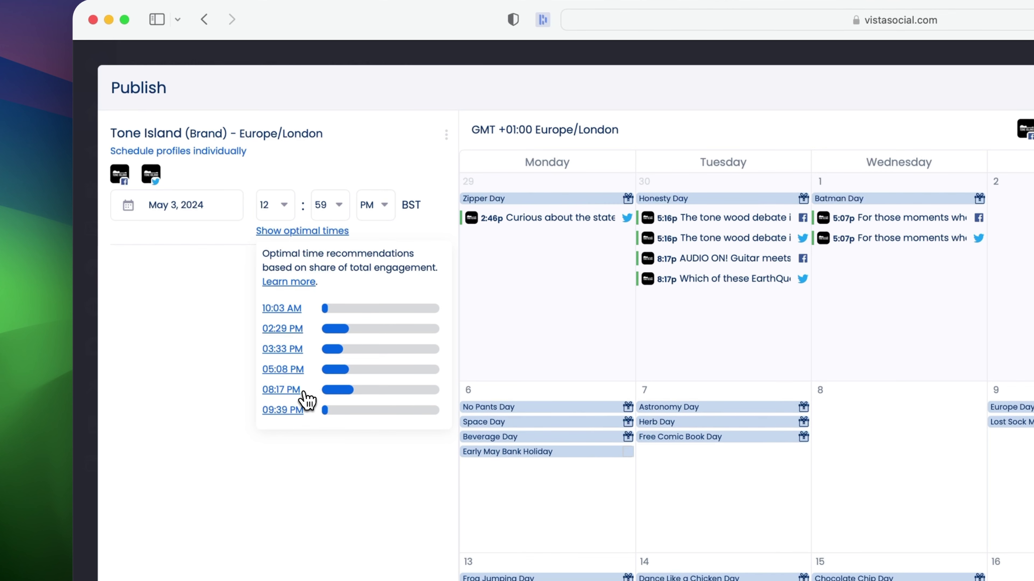
{"action": "left_click", "coordinate": [281, 390]}
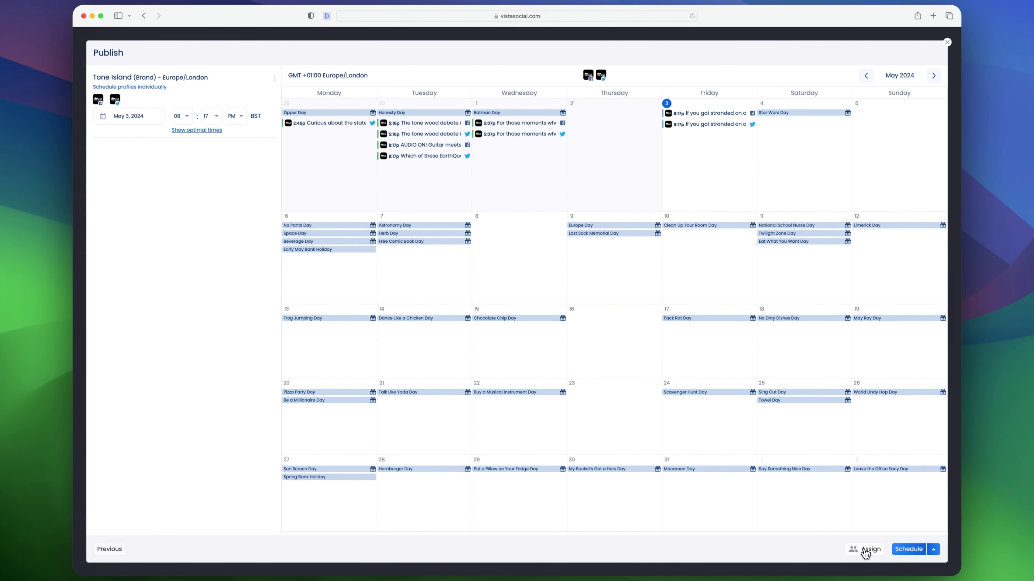
{"action": "left_click", "coordinate": [908, 549]}
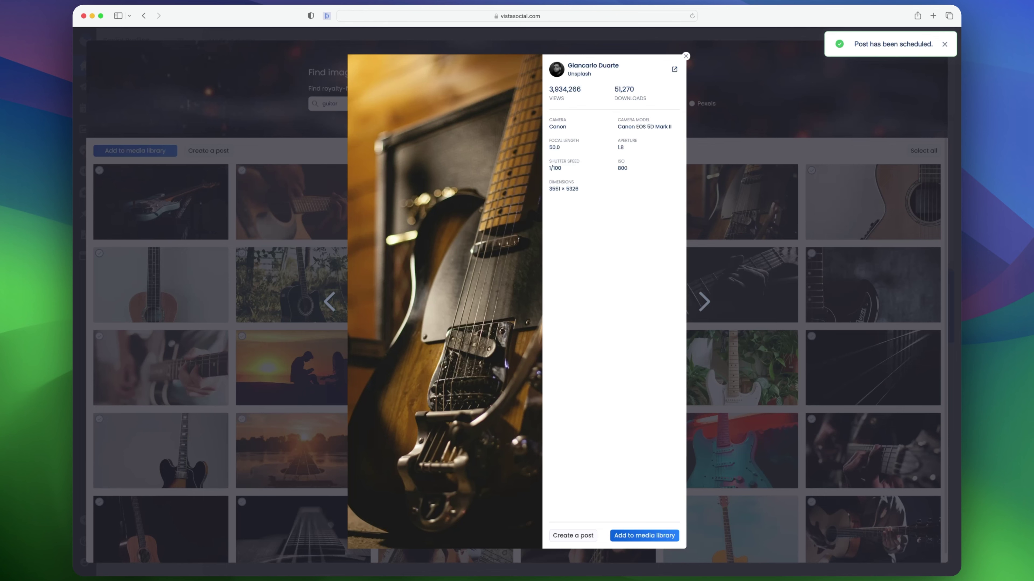
Close the leftover stock image preview, the image search and the Find content dialog
{"action": "left_click", "coordinate": [772, 73]}
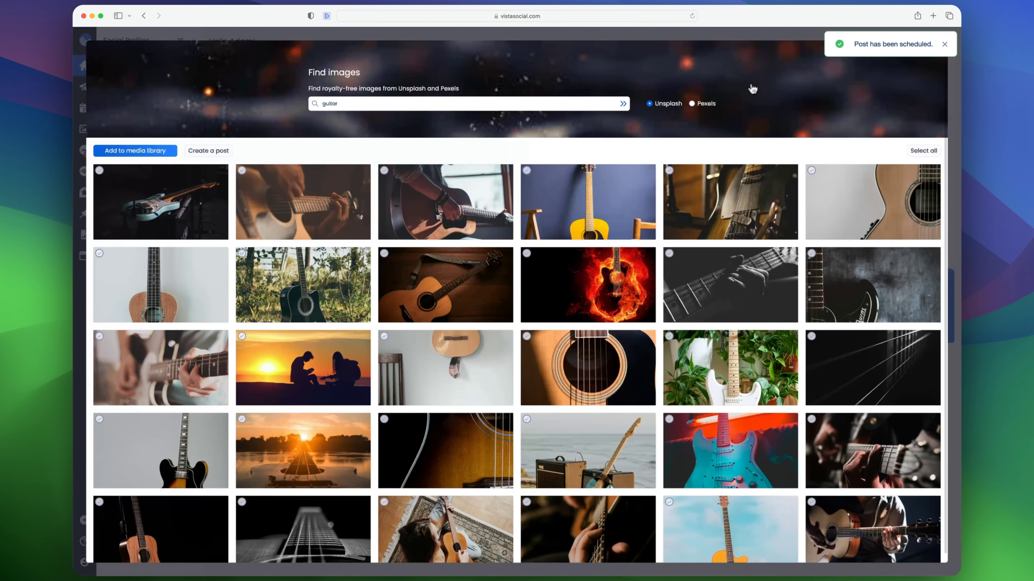
{"action": "left_click", "coordinate": [938, 53]}
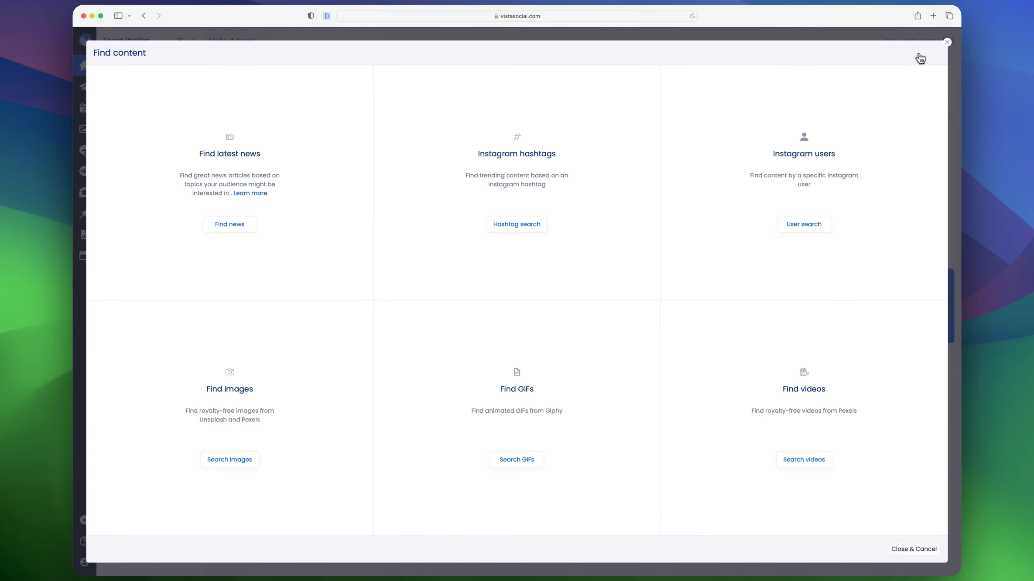
{"action": "left_click", "coordinate": [947, 42]}
{"action": "mouse_move", "coordinate": [120, 119]}
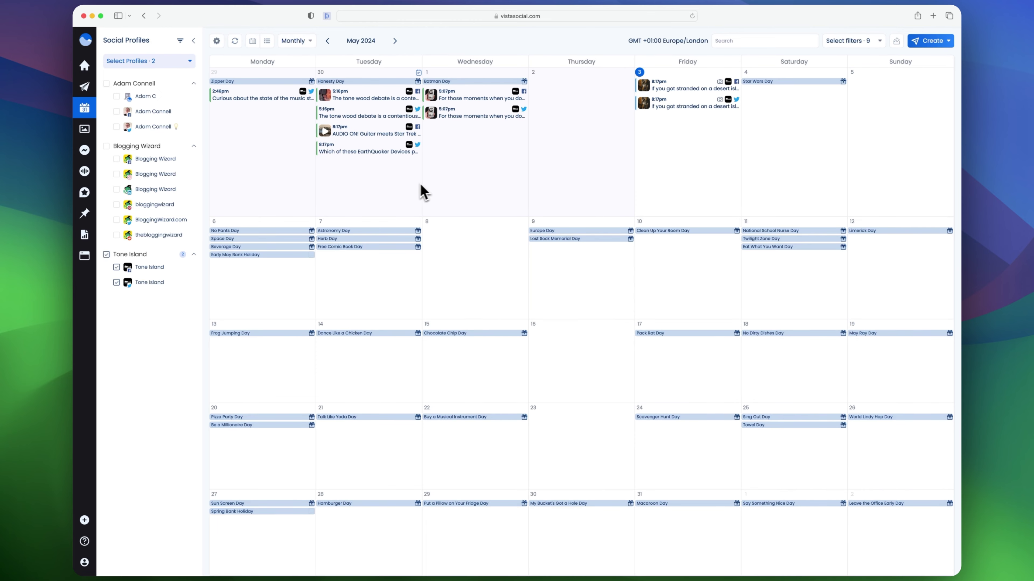
Inspect the calendar's display settings for post preview, week start and holidays
{"action": "left_click", "coordinate": [217, 41]}
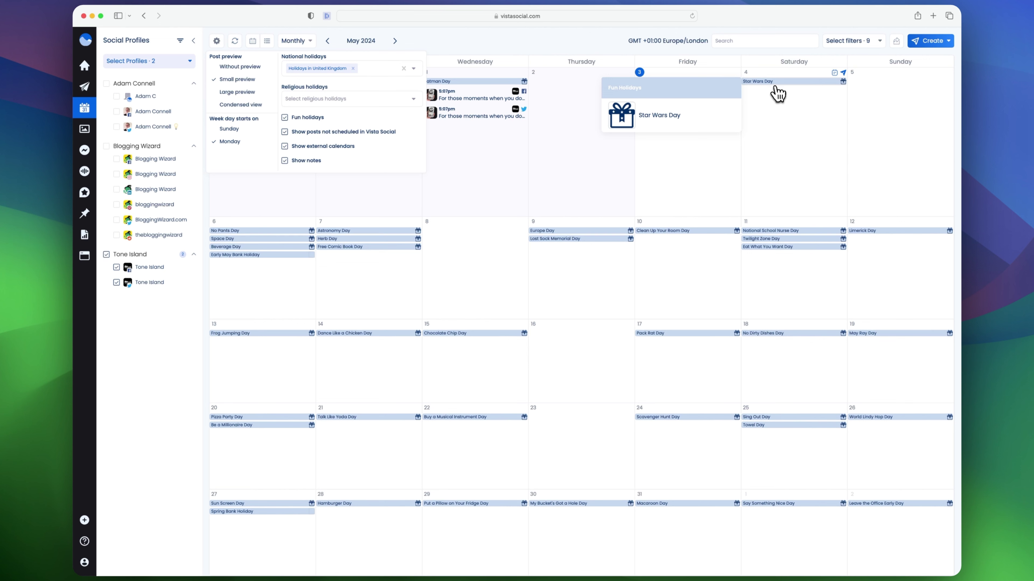
{"action": "mouse_move", "coordinate": [558, 244]}
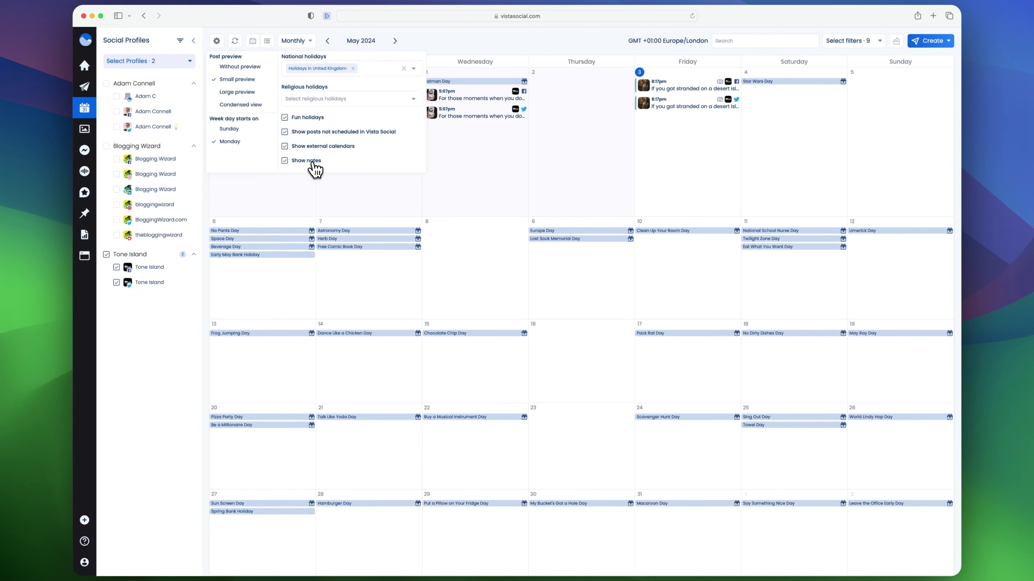
{"action": "left_click", "coordinate": [503, 64]}
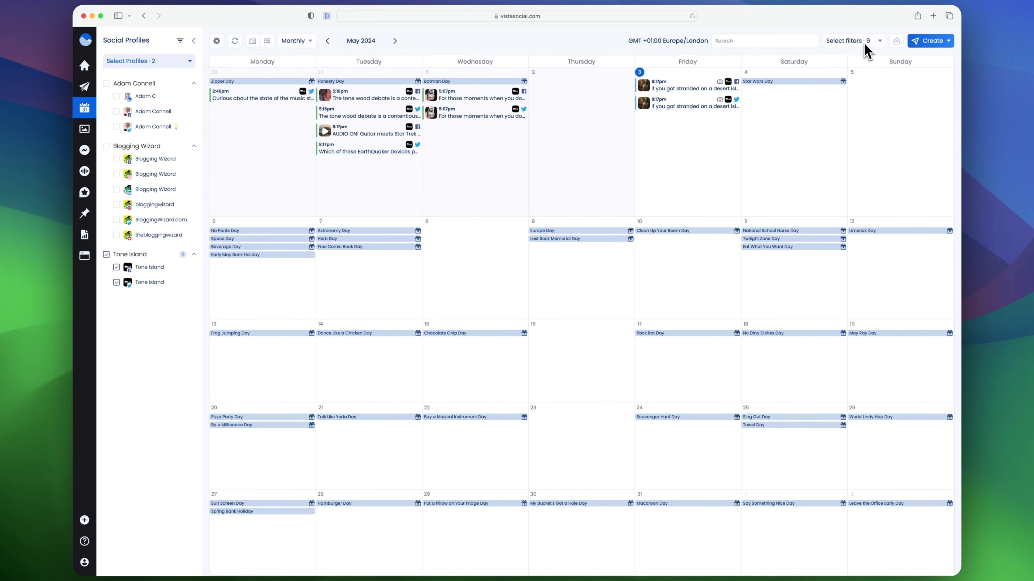
Switch the calendar to Weekly view and back to Monthly, and open the post filters
{"action": "left_click", "coordinate": [296, 40]}
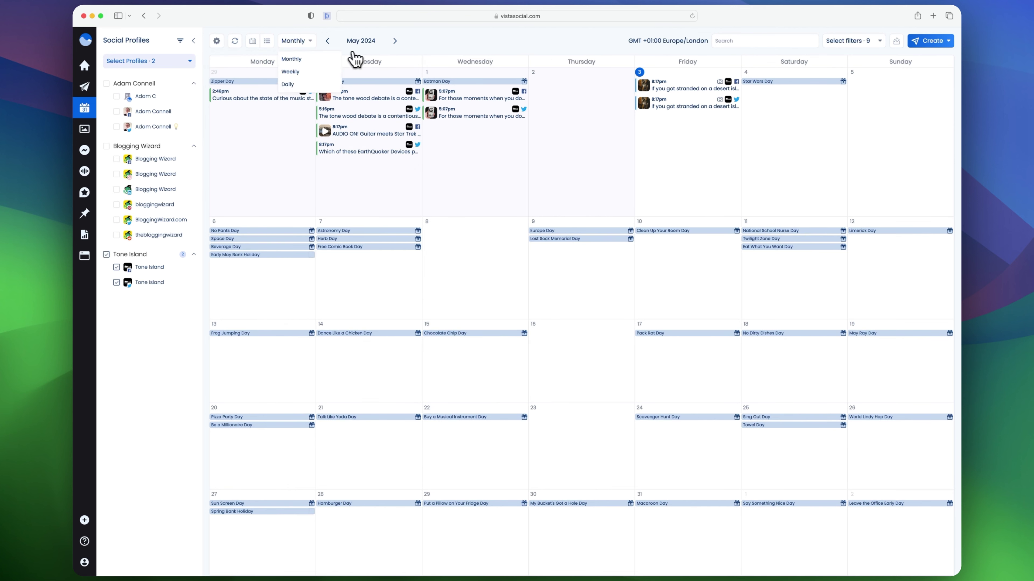
{"action": "left_click", "coordinate": [305, 73]}
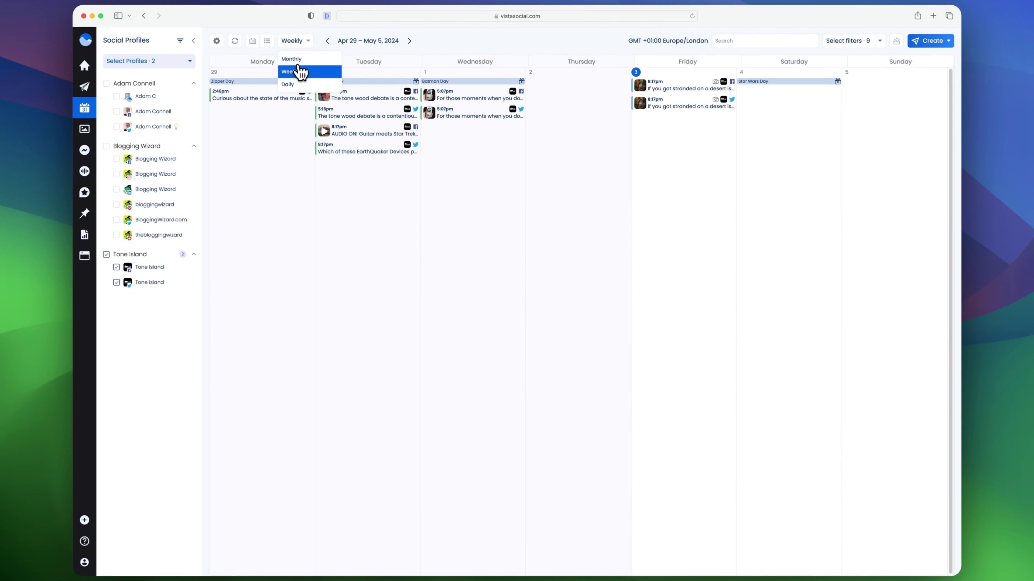
{"action": "left_click", "coordinate": [292, 59]}
{"action": "left_click", "coordinate": [849, 41]}
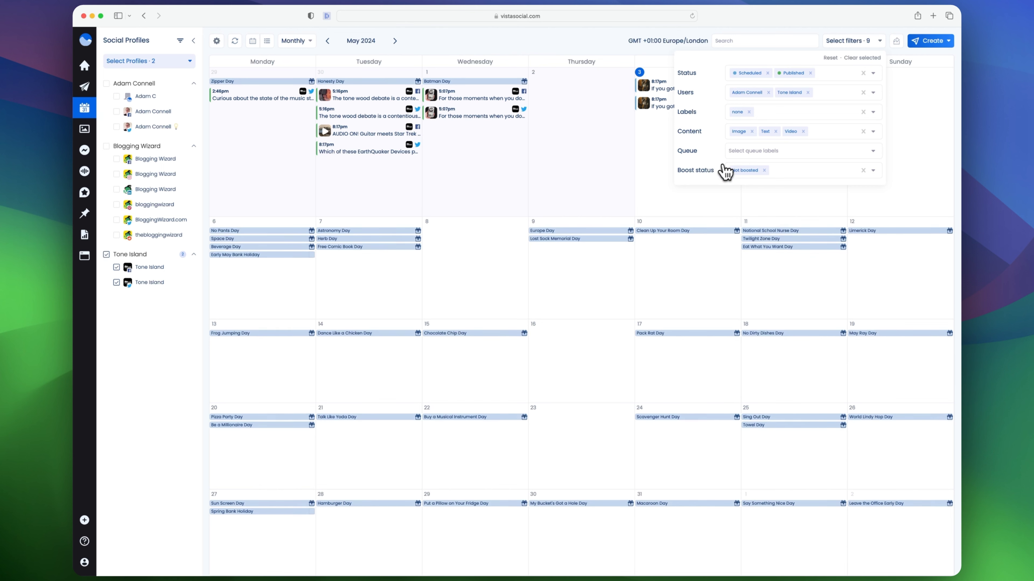
{"action": "left_click", "coordinate": [851, 41]}
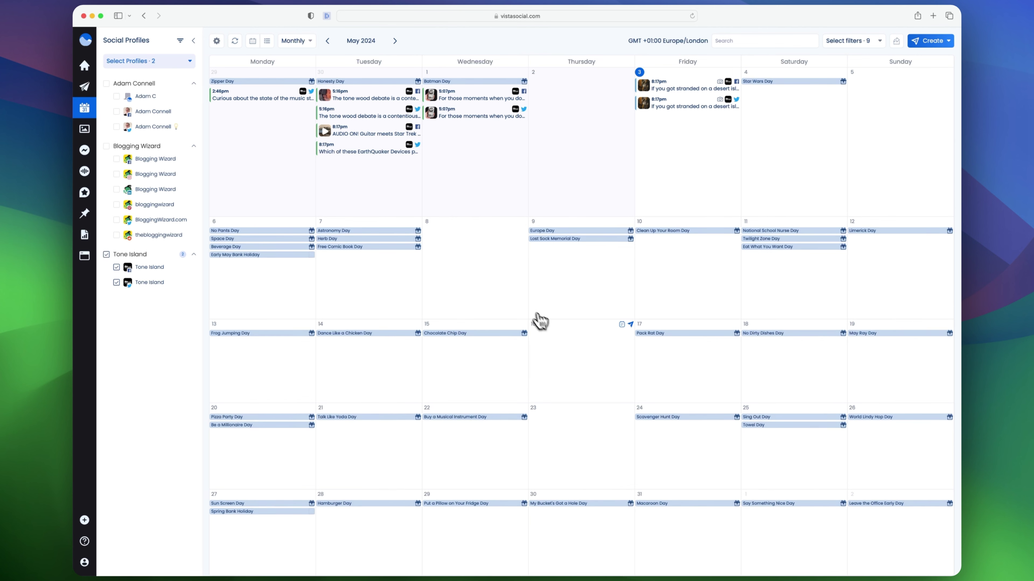
{"action": "left_click", "coordinate": [623, 372]}
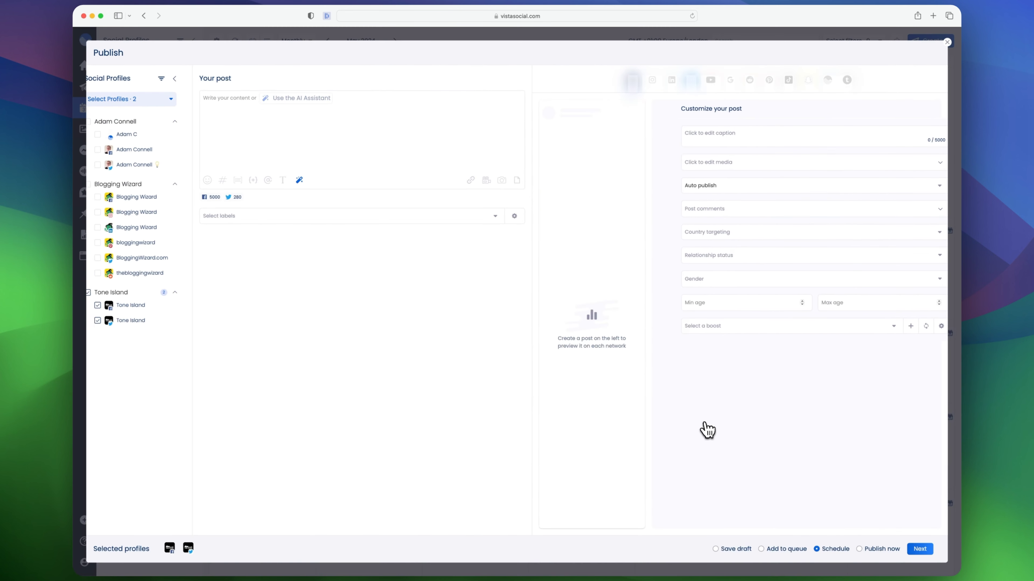
{"action": "left_click", "coordinate": [947, 42]}
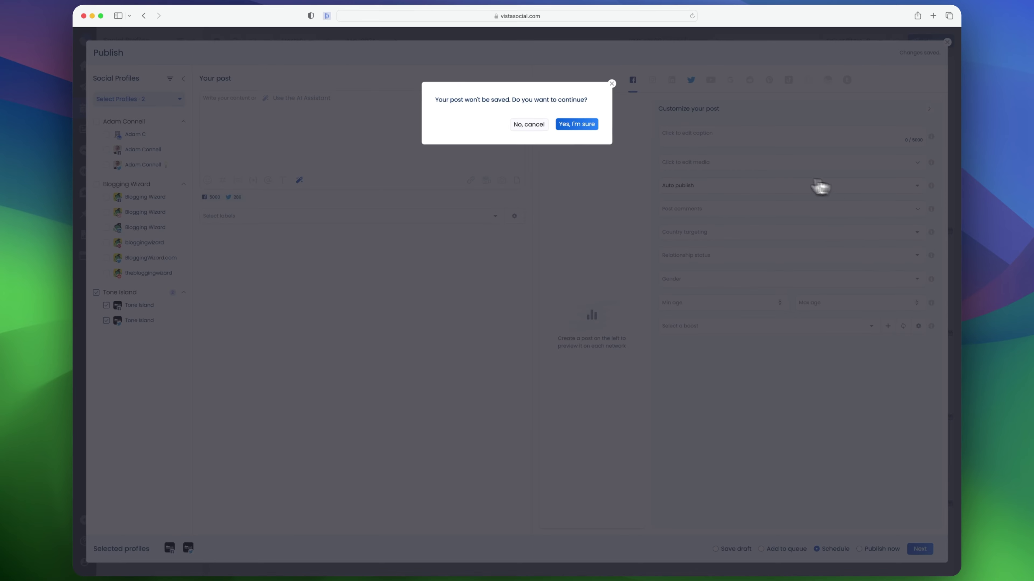
{"action": "left_click", "coordinate": [576, 124]}
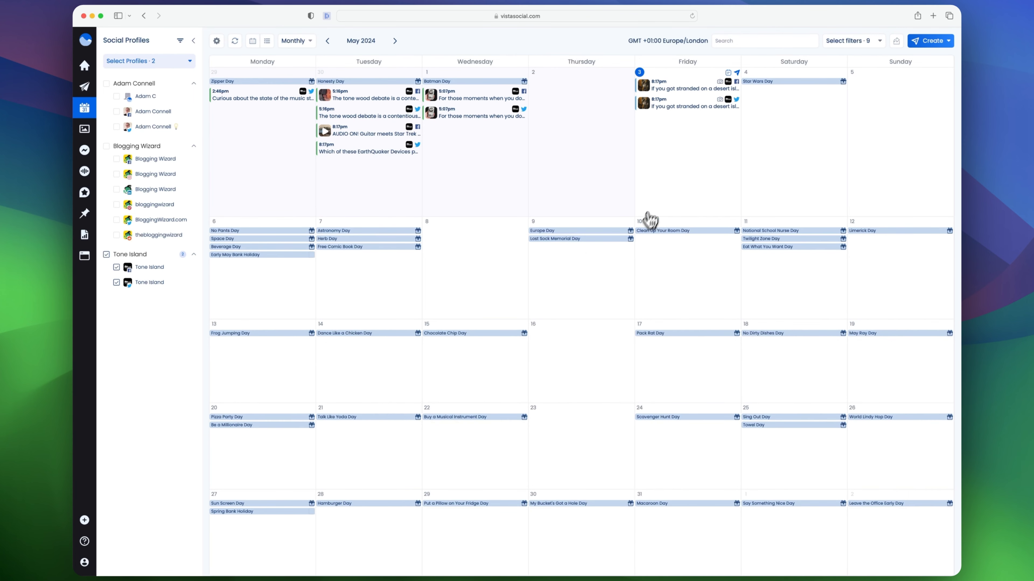
Move the Twitter version of the scheduled post from Friday May 3 to Saturday May 4
{"action": "mouse_move", "coordinate": [678, 112]}
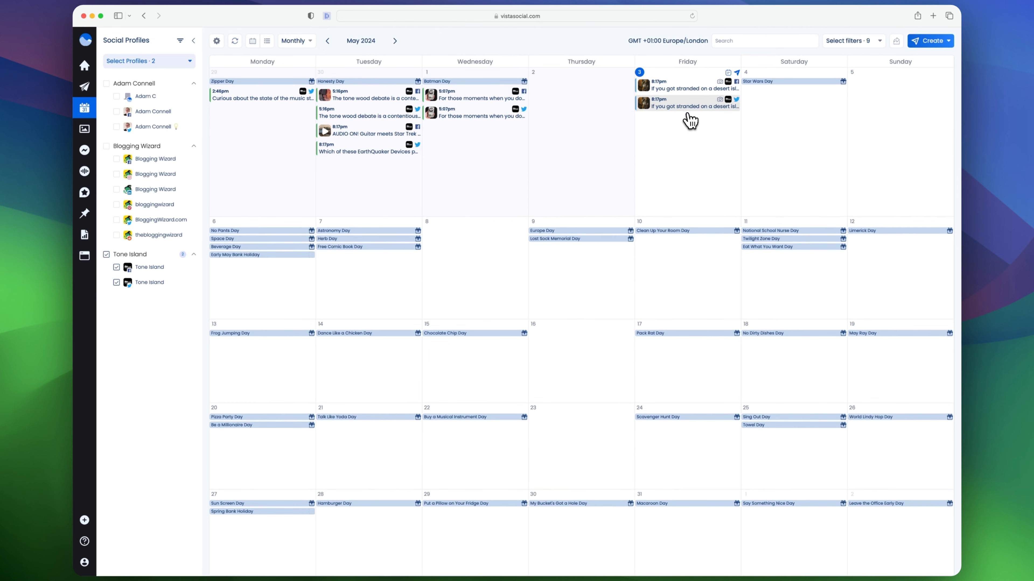
{"action": "left_click_drag", "start_coordinate": [687, 114], "coordinate": [788, 109]}
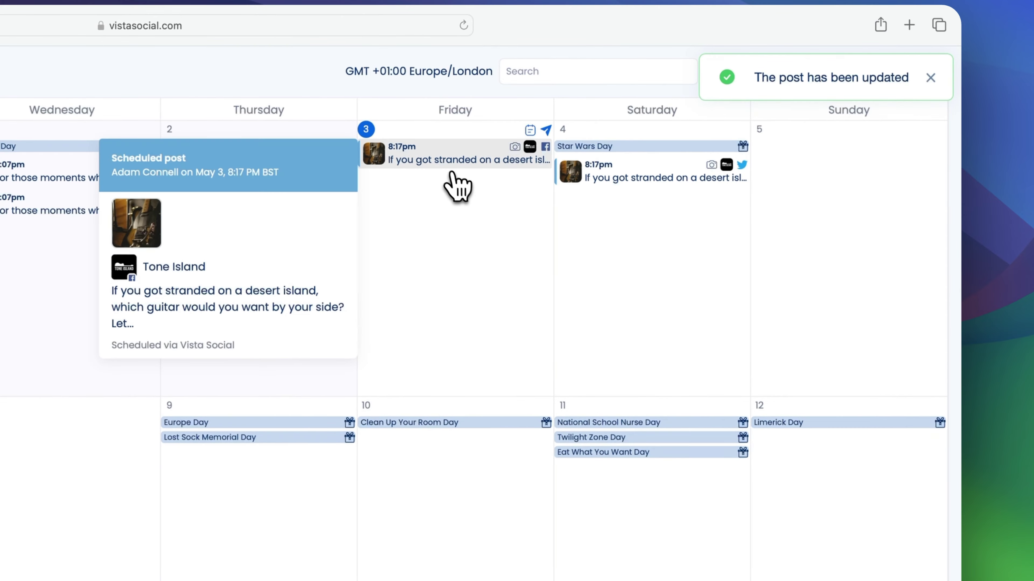
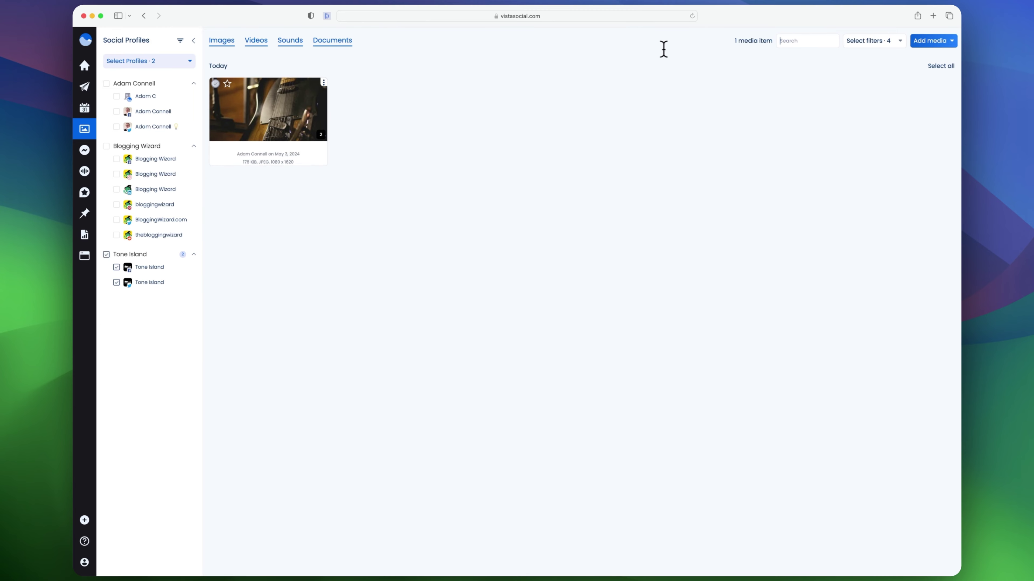
Review the media library's filter options and open the social inbox
{"action": "left_click", "coordinate": [861, 53]}
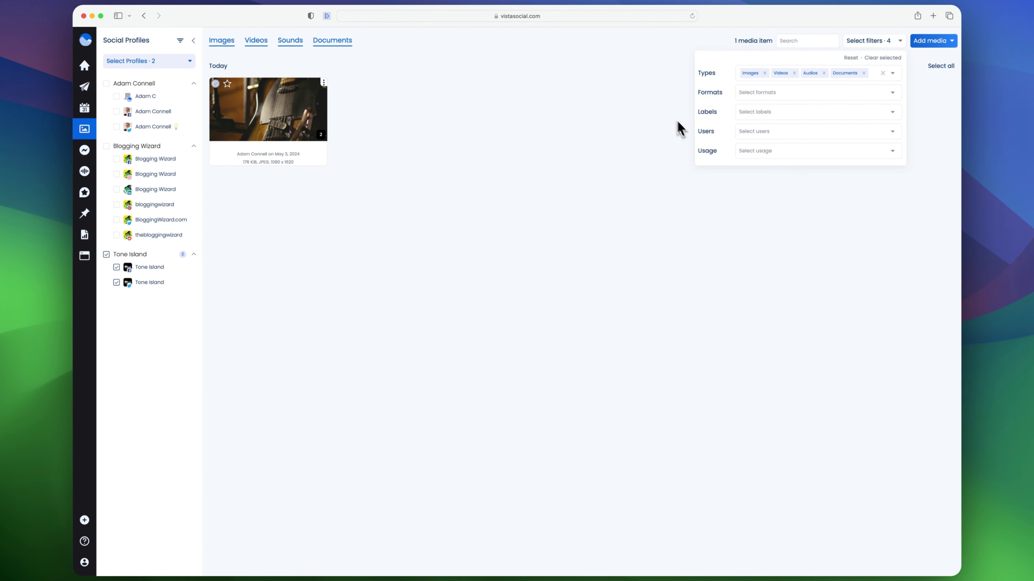
{"action": "left_click", "coordinate": [84, 150]}
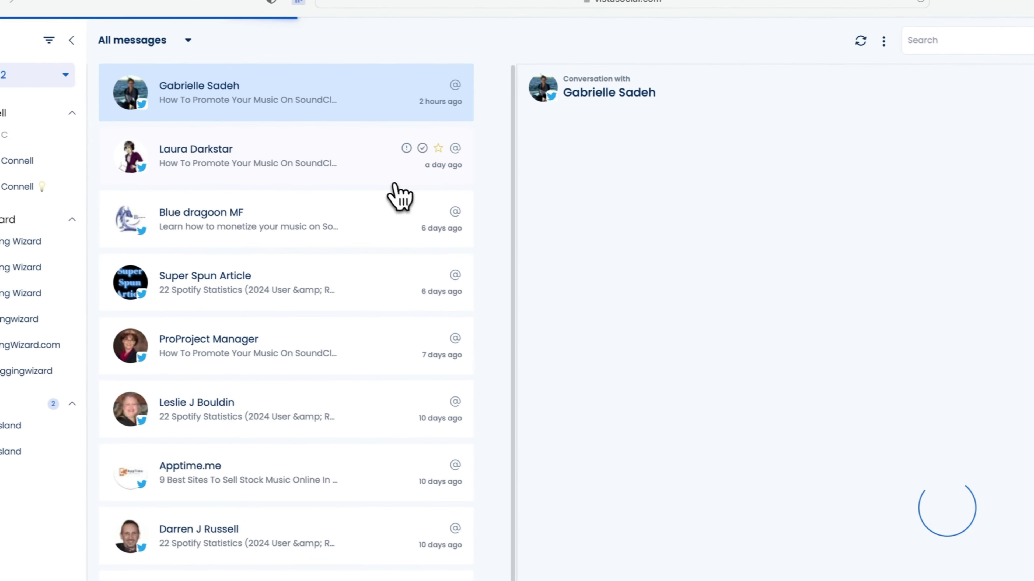
Open a mention conversation in the inbox and examine its Reply, Reply in DM, Note and acknowledge options
{"action": "left_click", "coordinate": [394, 184]}
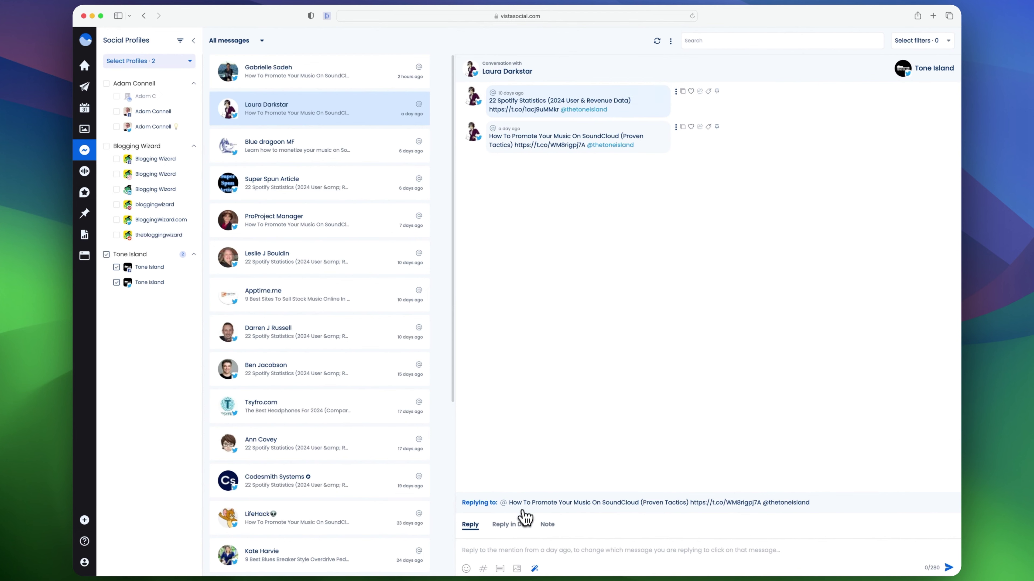
{"action": "left_click", "coordinate": [512, 528]}
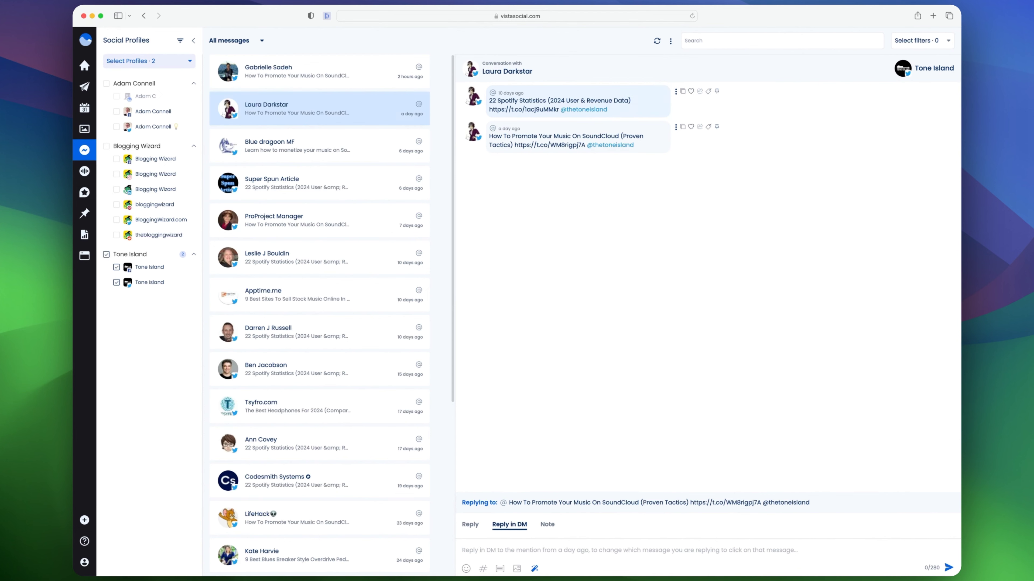
{"action": "left_click", "coordinate": [544, 528]}
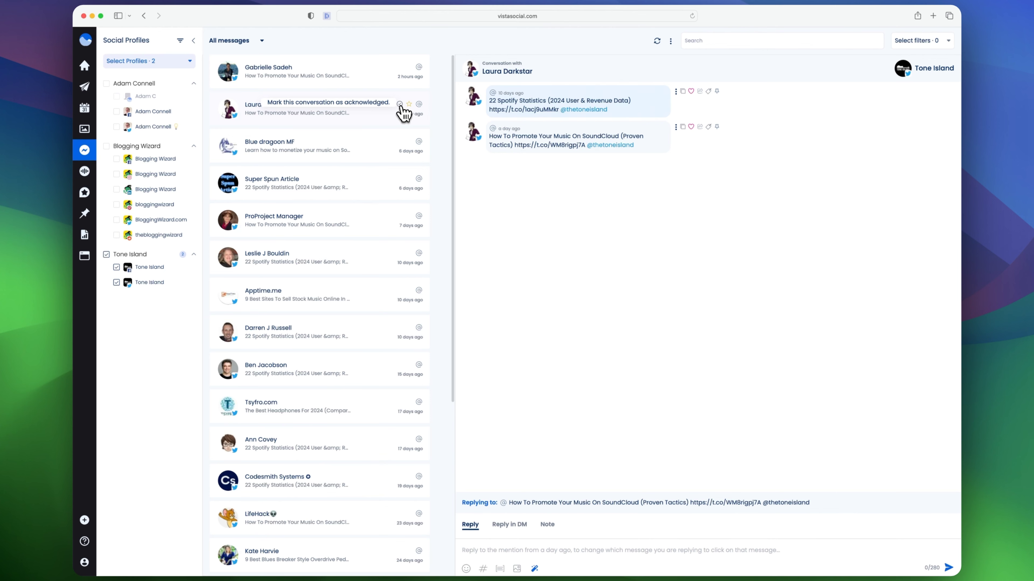
{"action": "left_click", "coordinate": [368, 106]}
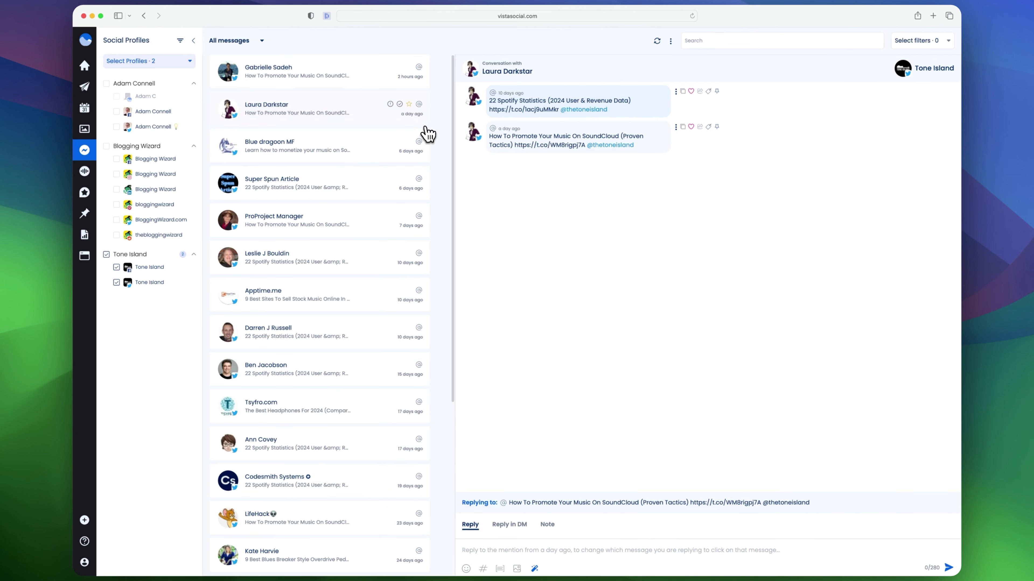
Examine the inbox search and the message filters for type and status
{"action": "left_click", "coordinate": [739, 45]}
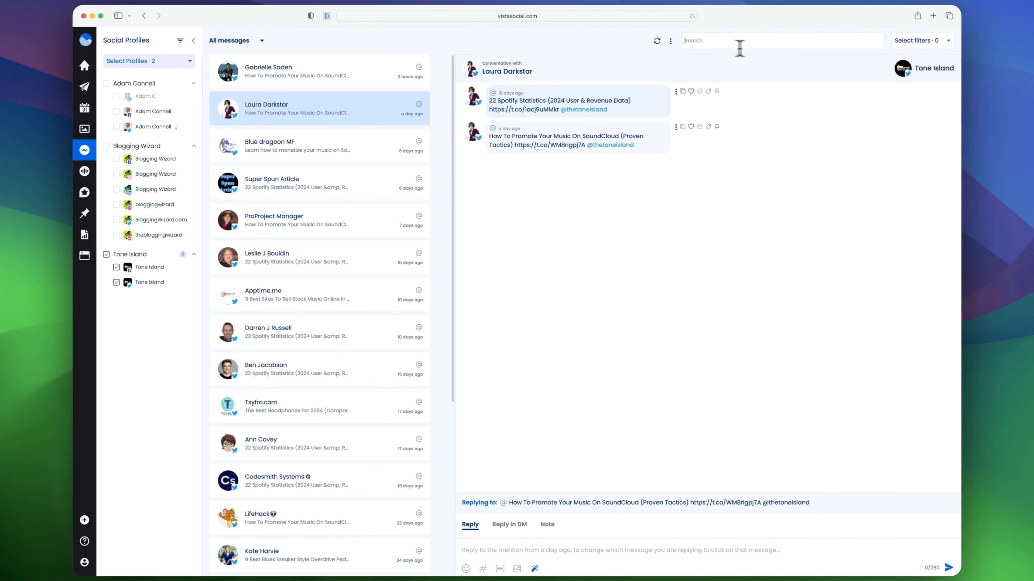
{"action": "left_click", "coordinate": [917, 40]}
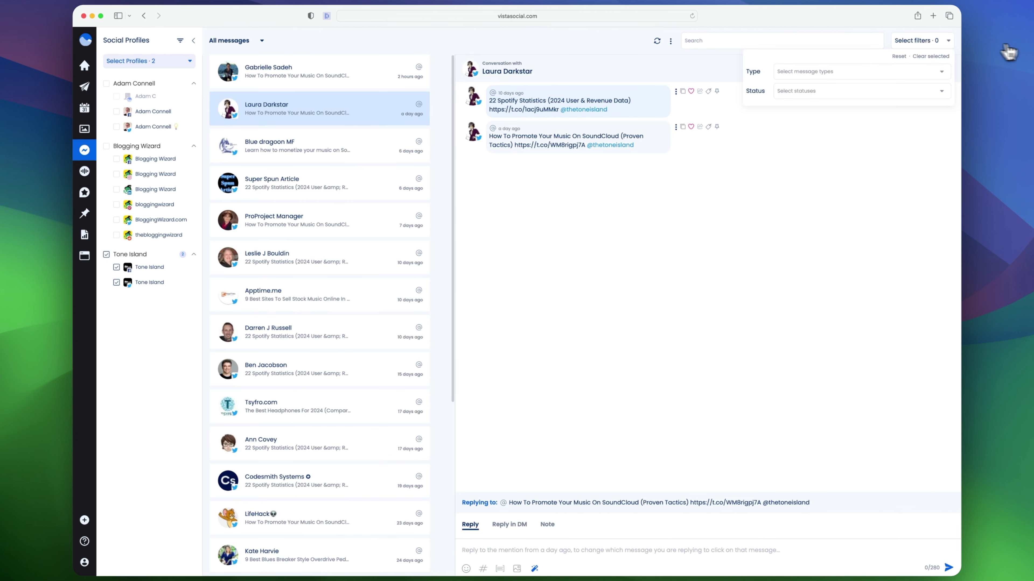
{"action": "left_click", "coordinate": [902, 70]}
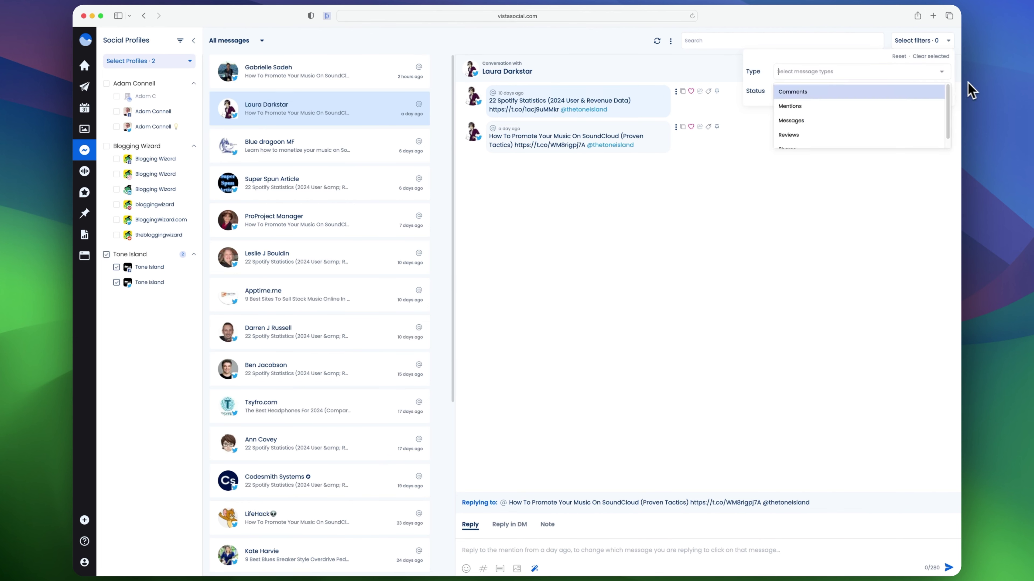
{"action": "left_click", "coordinate": [995, 86]}
{"action": "left_click", "coordinate": [848, 87]}
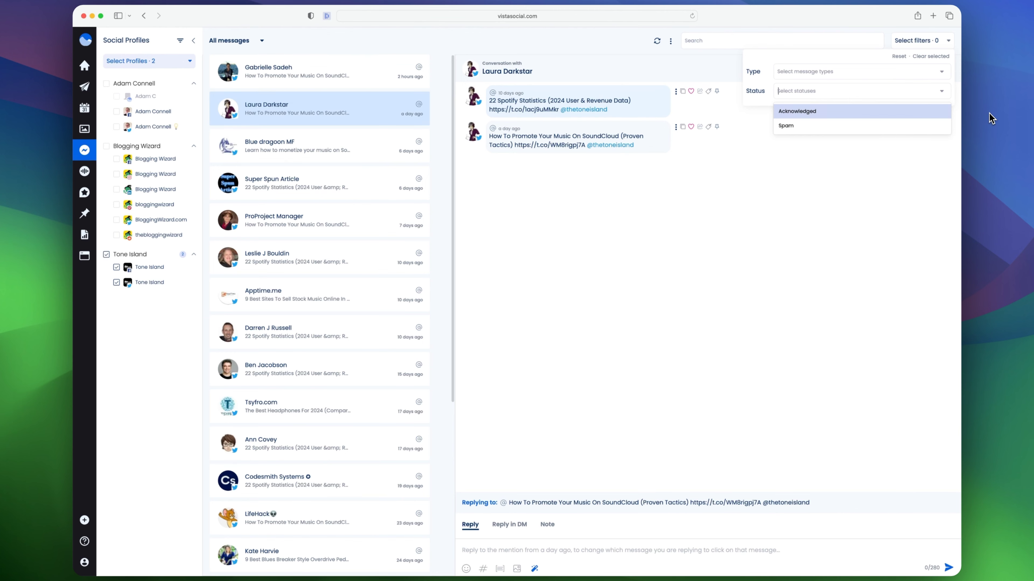
{"action": "left_click", "coordinate": [943, 93]}
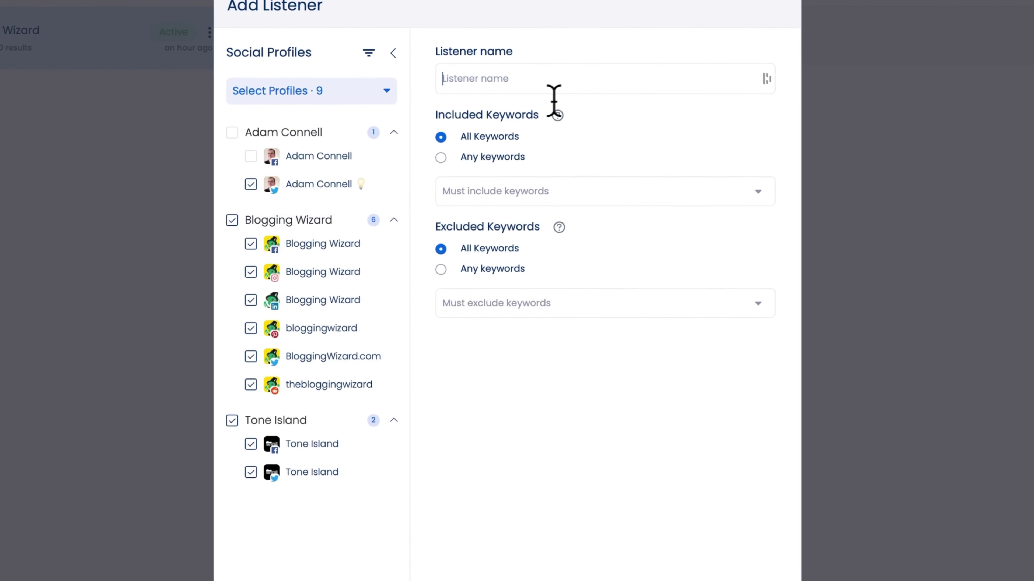
Examine the Add Listener dialog's included and excluded keyword fields, then close it
{"action": "left_click", "coordinate": [490, 199]}
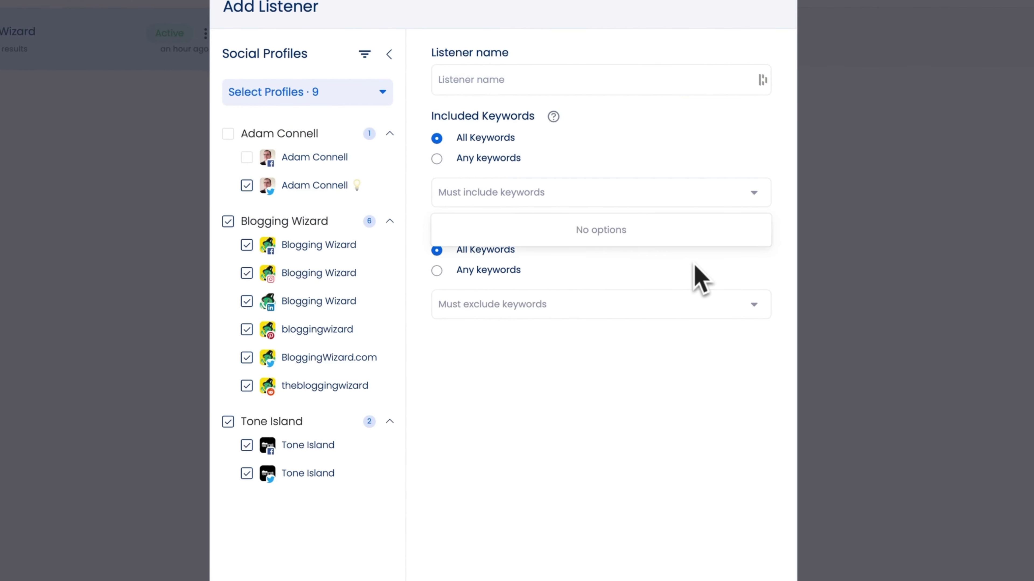
{"action": "left_click", "coordinate": [502, 302]}
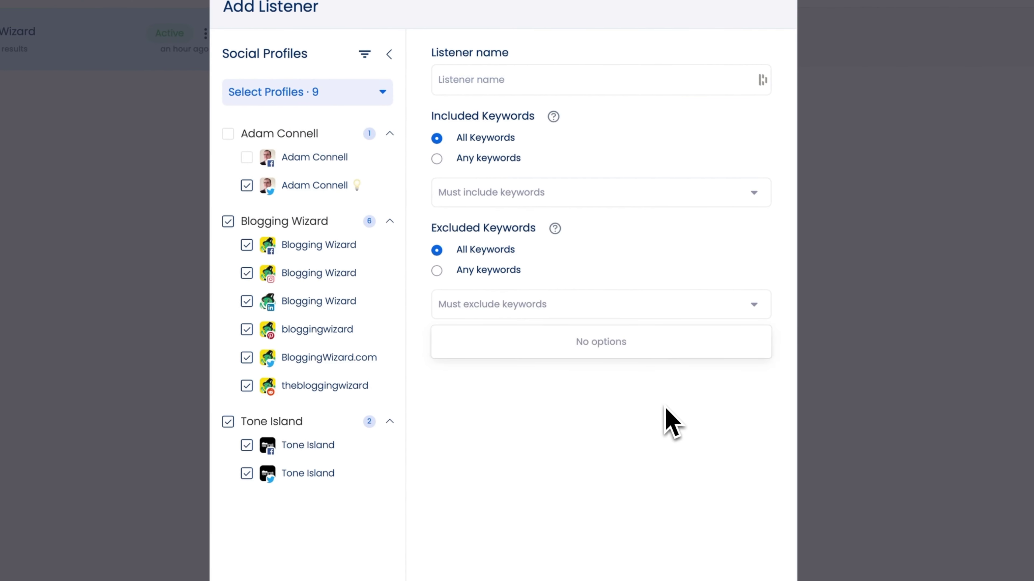
{"action": "left_click", "coordinate": [436, 355]}
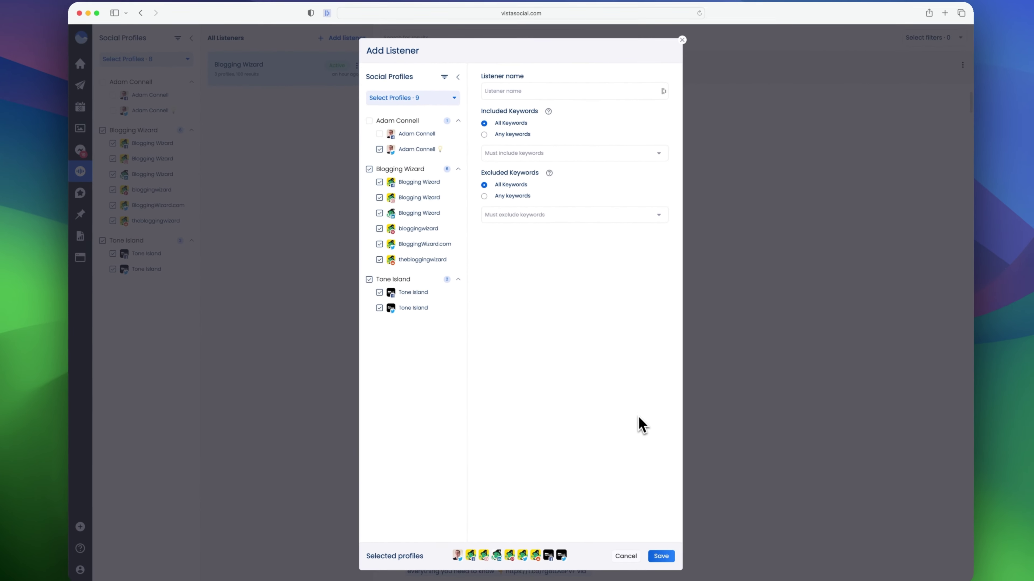
{"action": "left_click", "coordinate": [682, 40]}
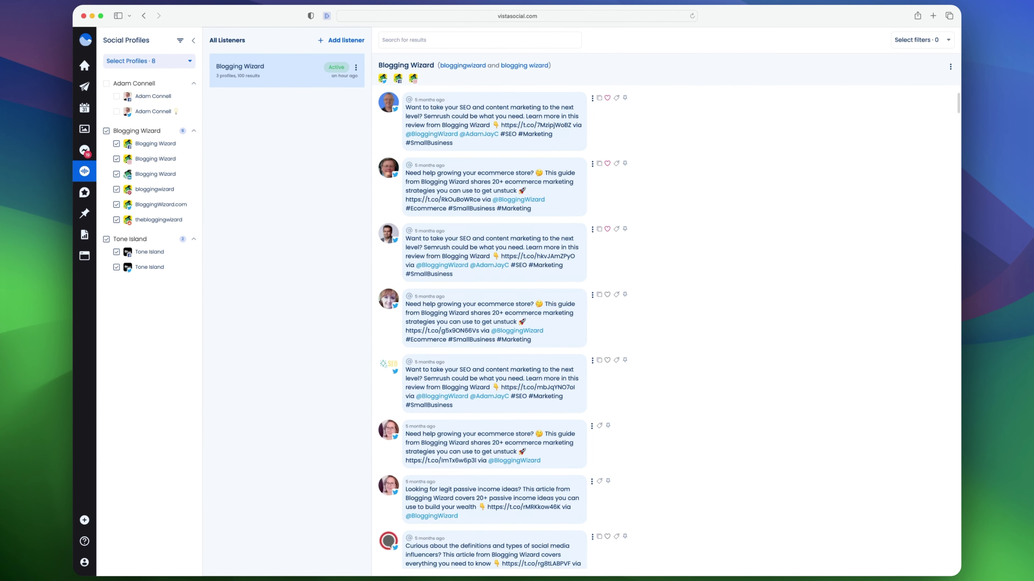
Browse the Blogging Wizard listener's results, opening one in the inbox and returning to the listening view
{"action": "scroll", "coordinate": [512, 214], "scroll_direction": "down", "scroll_amount": 2}
{"action": "scroll", "coordinate": [530, 309], "scroll_direction": "up", "scroll_amount": 2}
{"action": "left_click", "coordinate": [533, 130]}
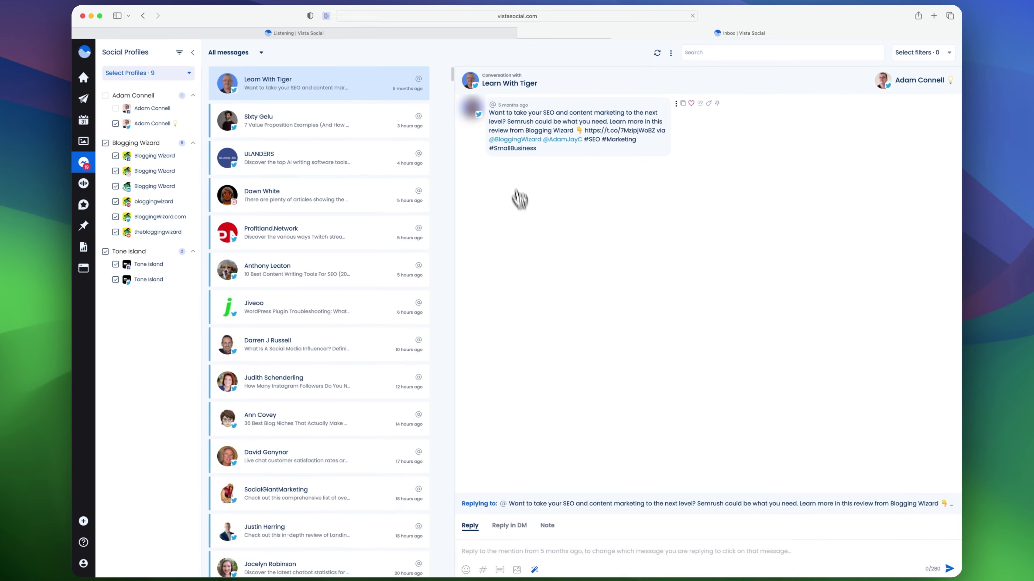
{"action": "left_click", "coordinate": [523, 33]}
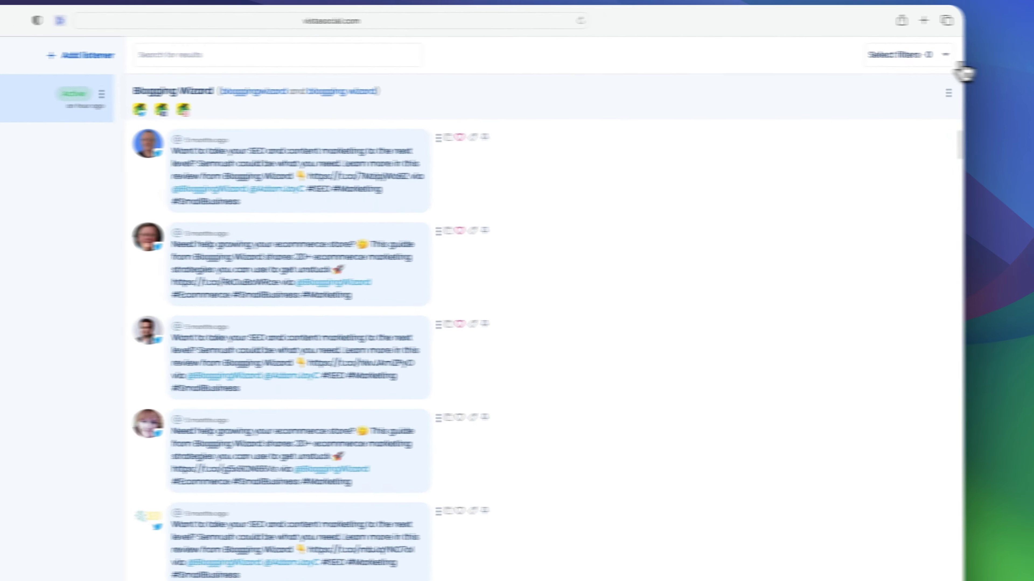
Examine the listener results' filters for message type and status
{"action": "left_click", "coordinate": [920, 45]}
{"action": "left_click", "coordinate": [815, 73]}
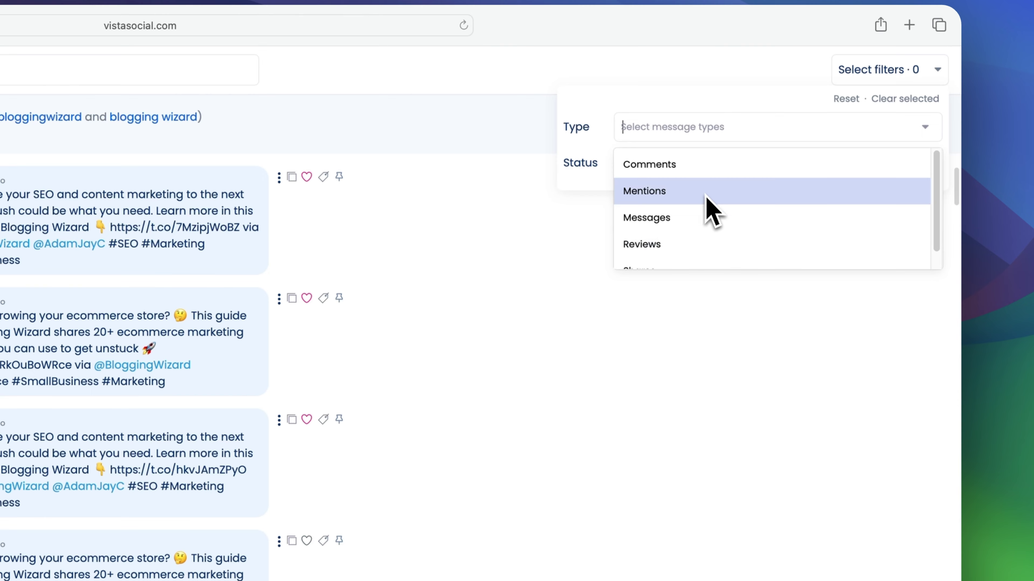
{"action": "scroll", "coordinate": [698, 245], "scroll_direction": "down", "scroll_amount": 1}
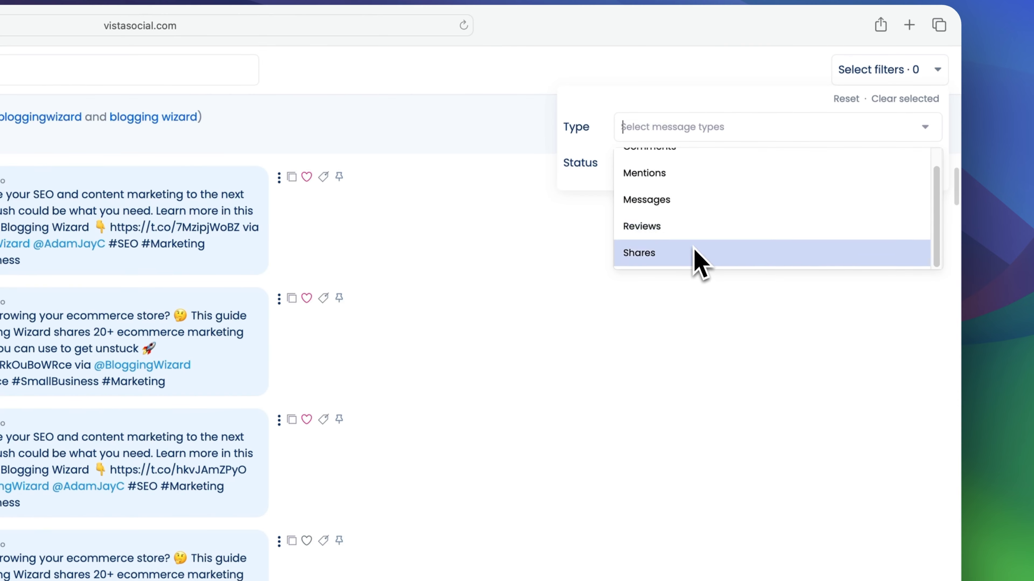
{"action": "key", "text": "Tab"}
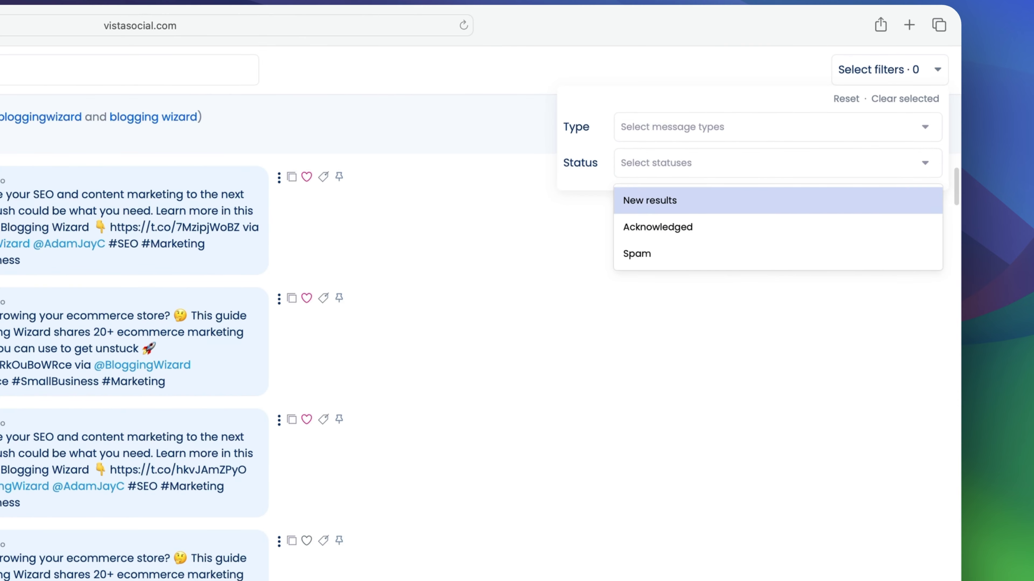
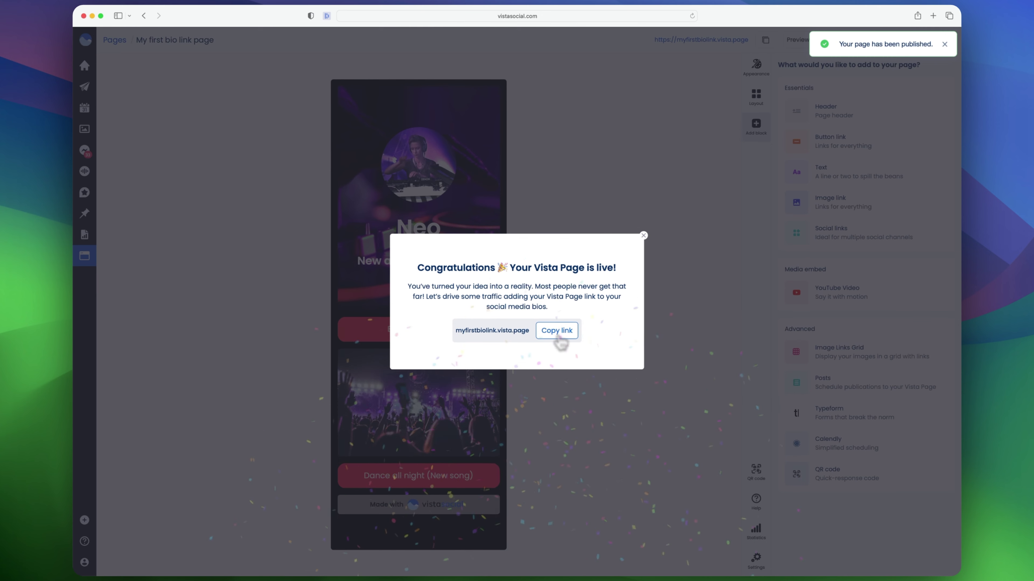
Copy the published bio link page's URL and dismiss the publication notification
{"action": "left_click", "coordinate": [556, 332]}
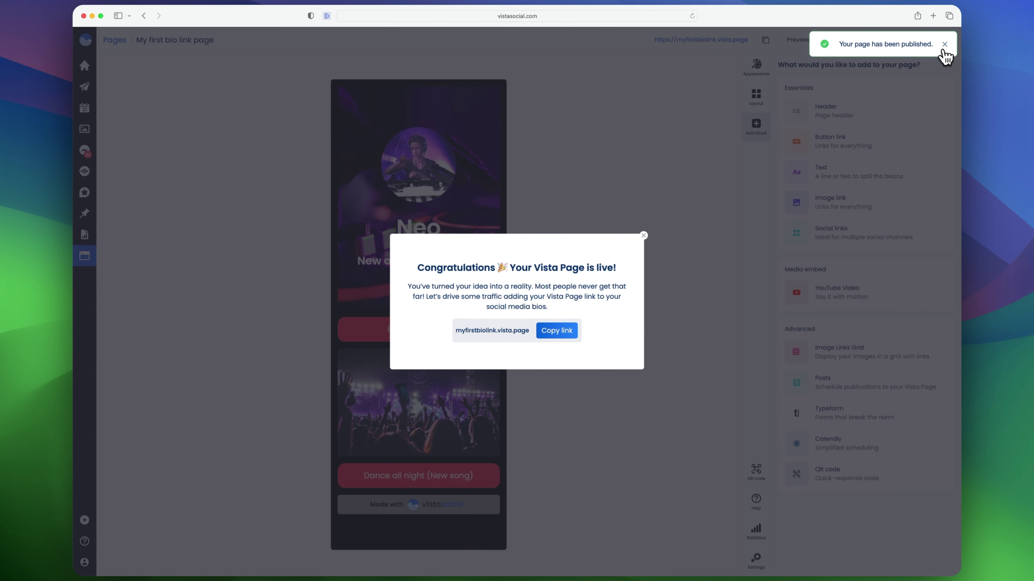
{"action": "left_click", "coordinate": [944, 44]}
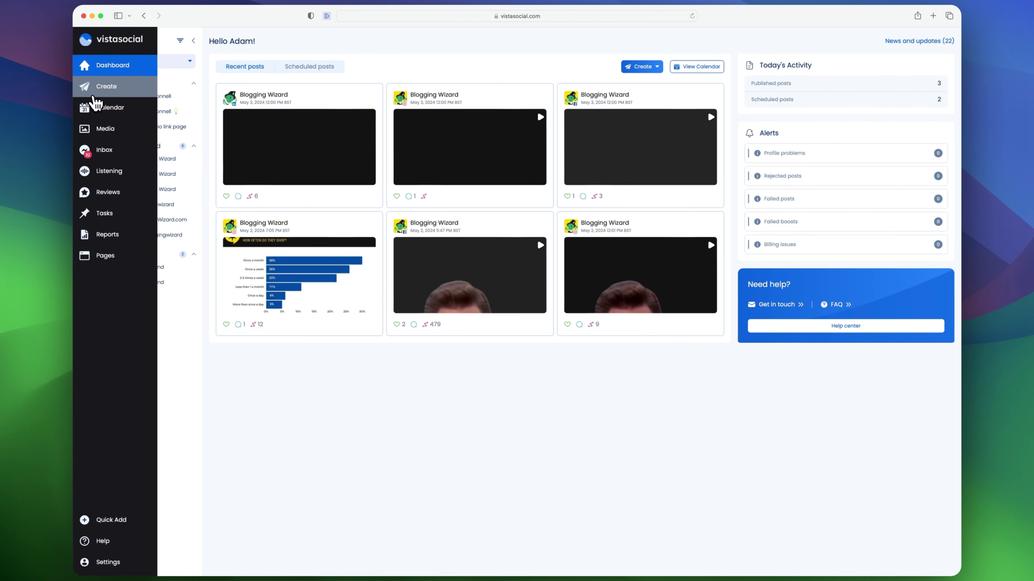
Browse the Calendar, Inbox and Dashboard sections of the workspace
{"action": "left_click", "coordinate": [97, 106]}
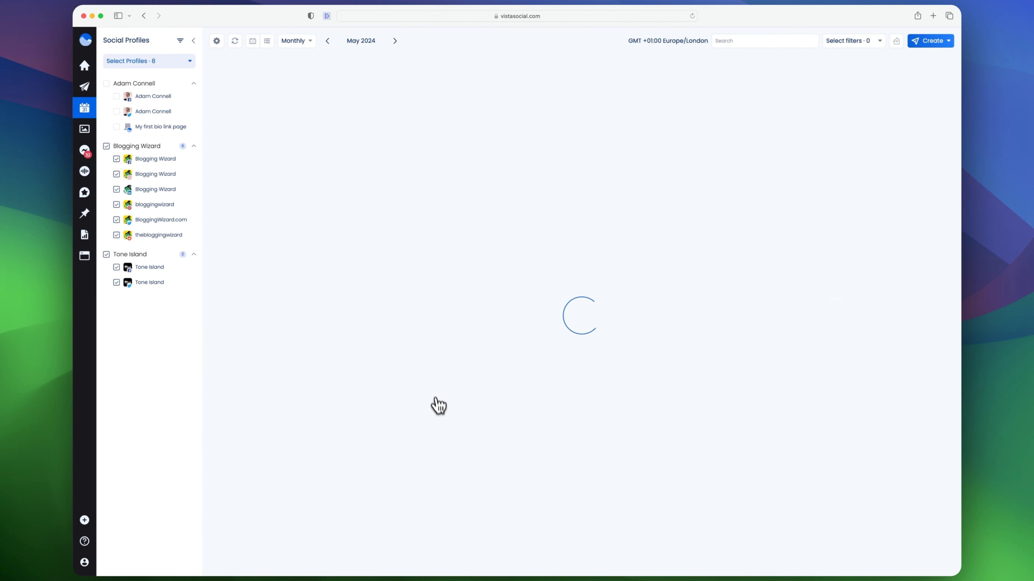
{"action": "left_click", "coordinate": [85, 151]}
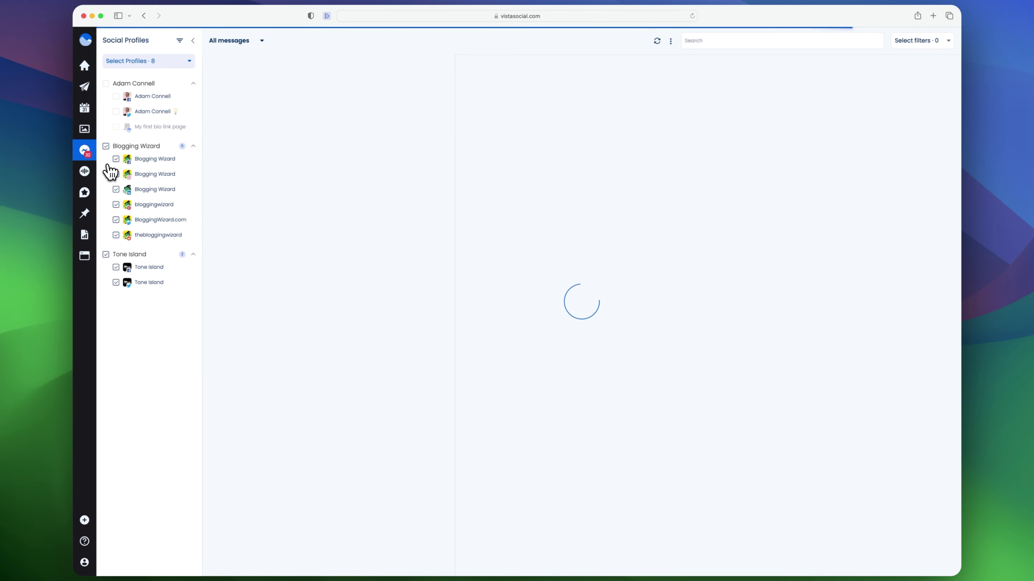
{"action": "mouse_move", "coordinate": [111, 175]}
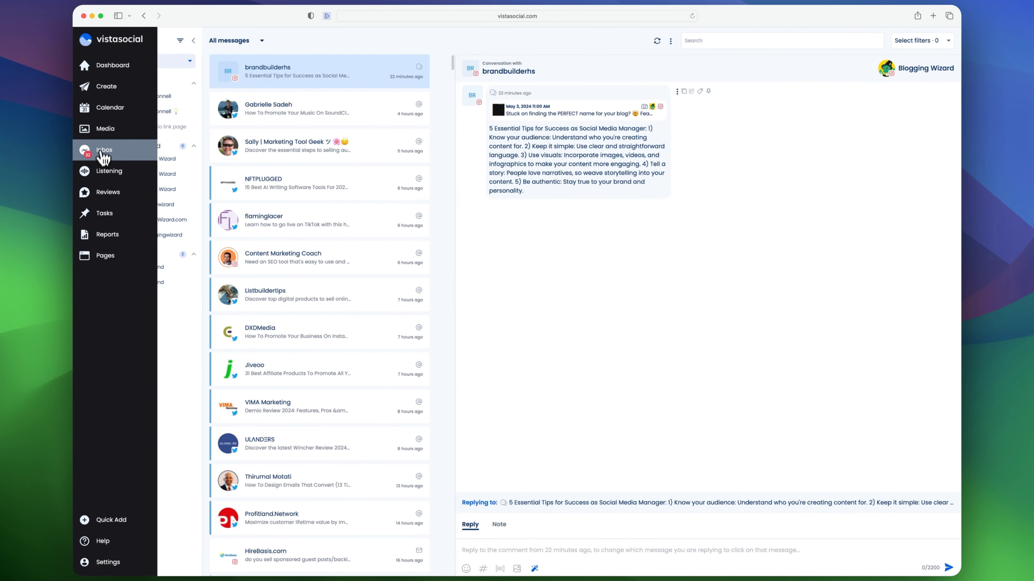
{"action": "left_click", "coordinate": [108, 69]}
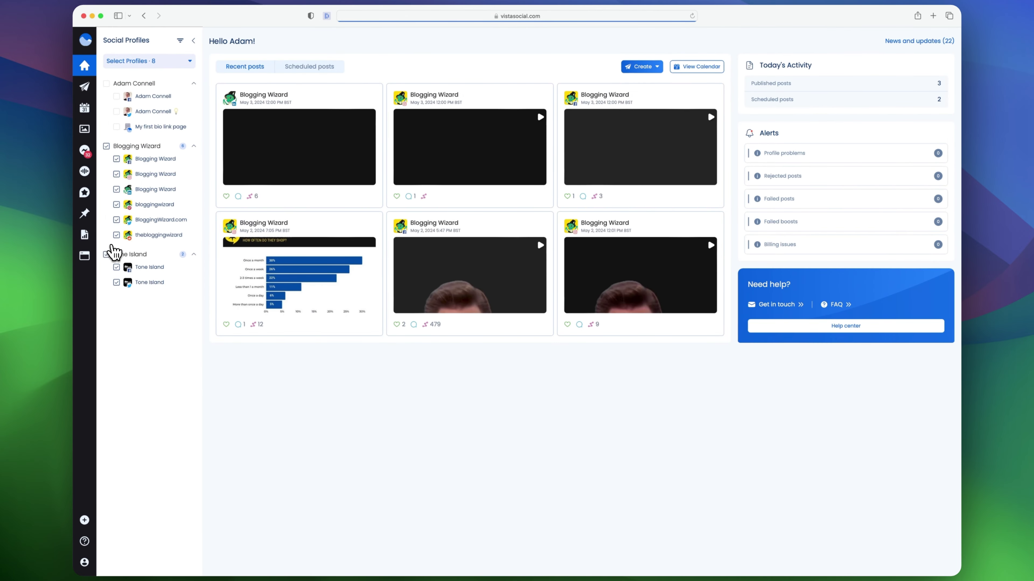
{"action": "mouse_move", "coordinate": [111, 397]}
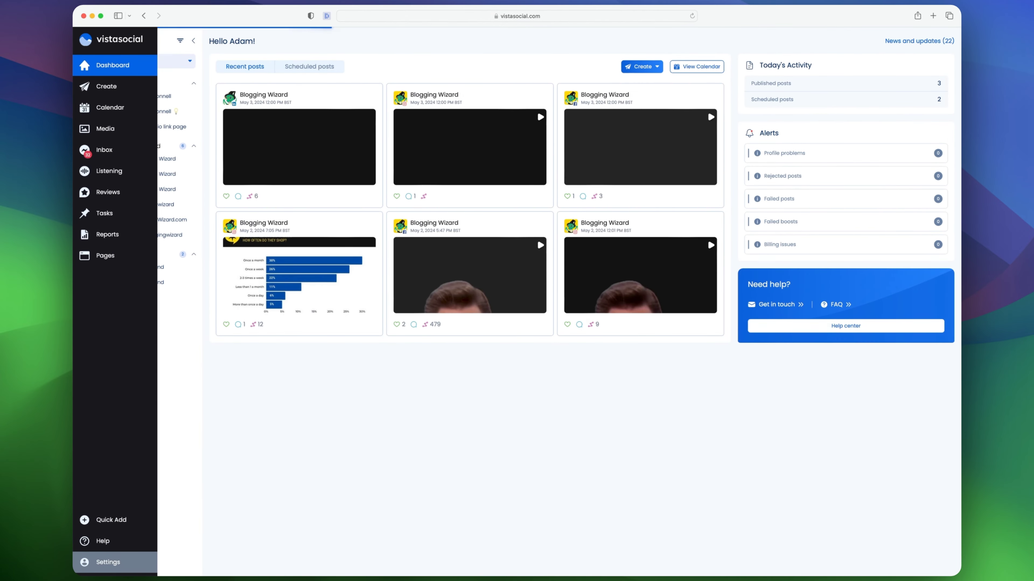
Open the connected profiles settings and the add-social-network dialog, then close the dialog
{"action": "left_click", "coordinate": [107, 562]}
{"action": "left_click", "coordinate": [602, 147]}
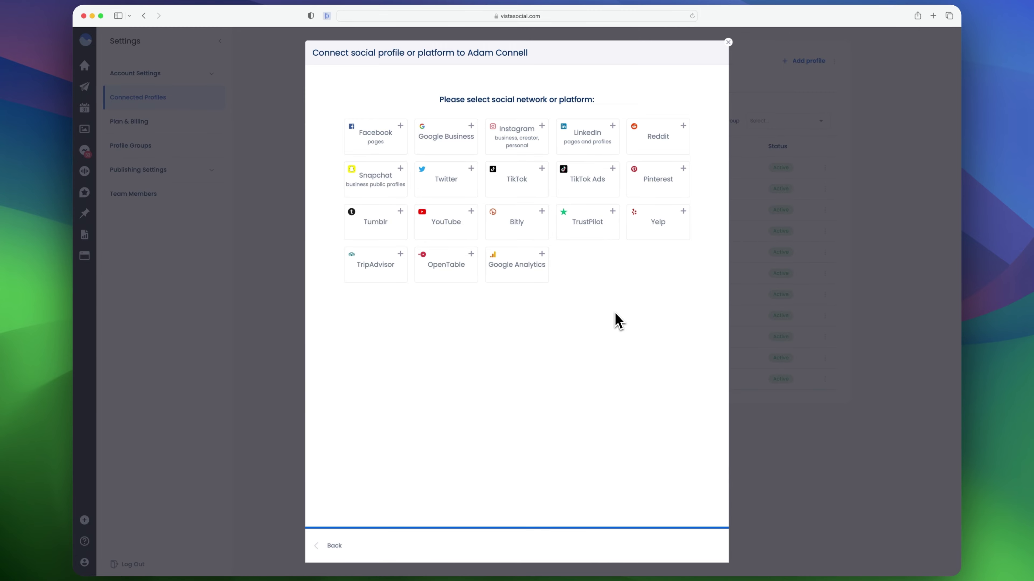
{"action": "key", "text": "Escape"}
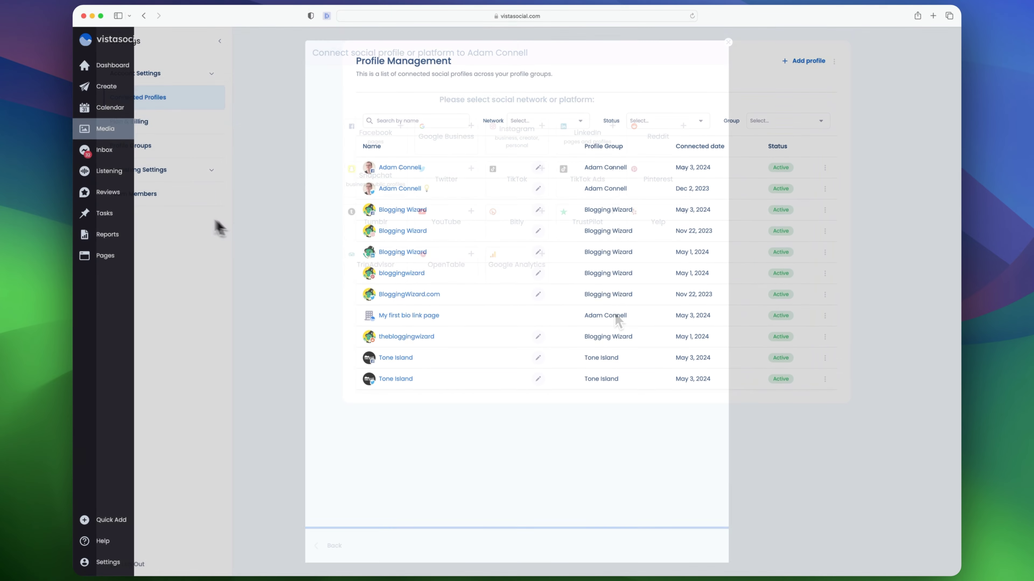
Visit the Inbox and Pages sections and open the options for the bio link page
{"action": "left_click", "coordinate": [84, 152]}
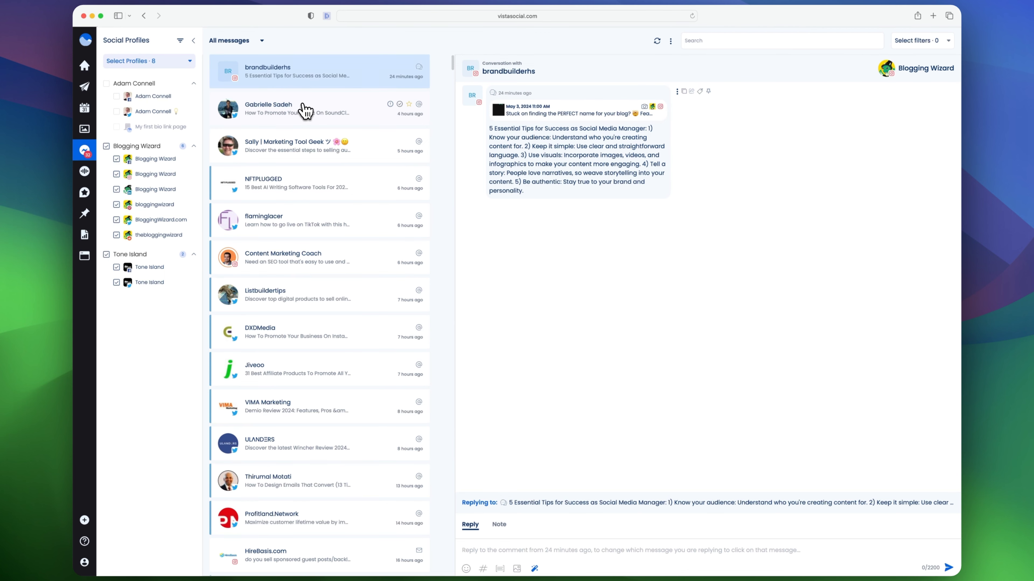
{"action": "left_click", "coordinate": [84, 256]}
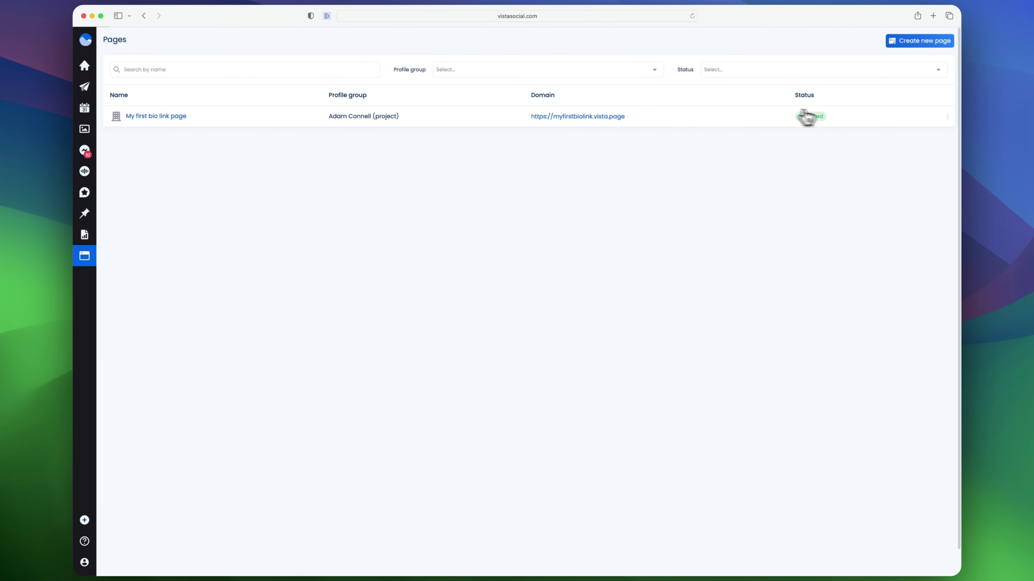
{"action": "left_click", "coordinate": [947, 117]}
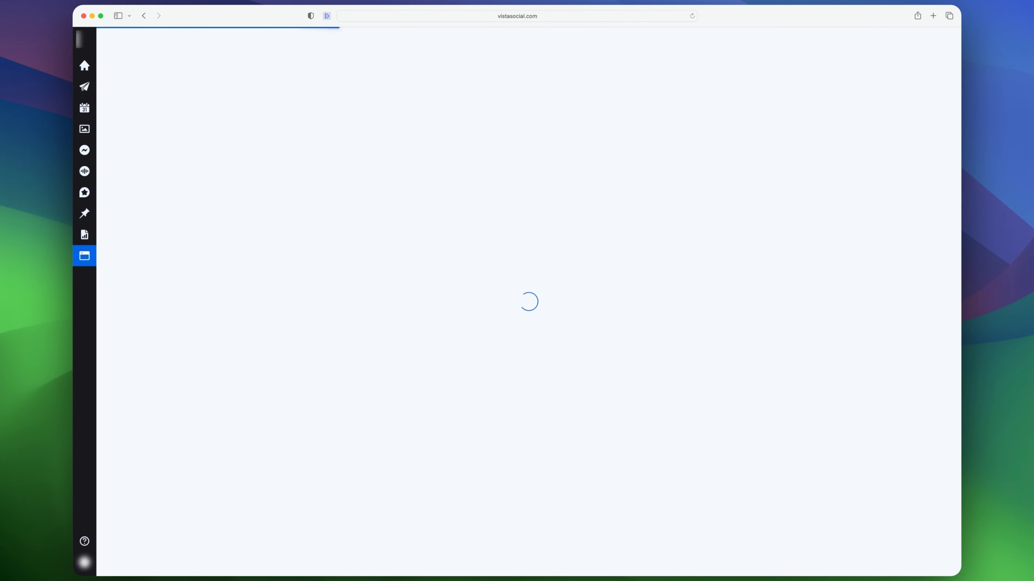